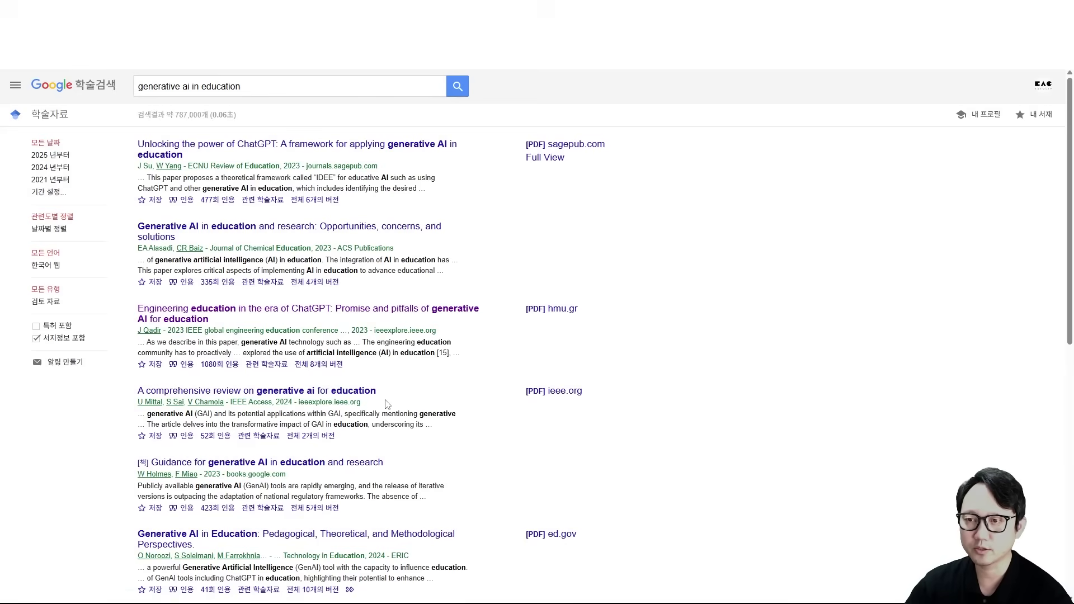
Open the PDF of "A Comprehensive Review on Generative AI for Education" on IEEE Xplore and skim through its pages
scroll(387, 403, down, 3)
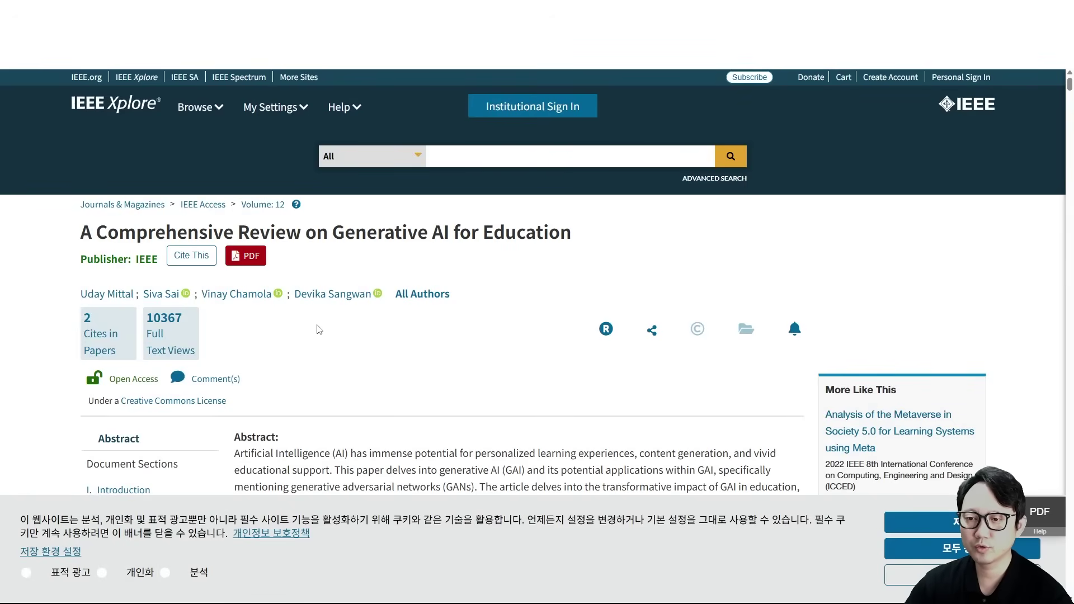
click(259, 257)
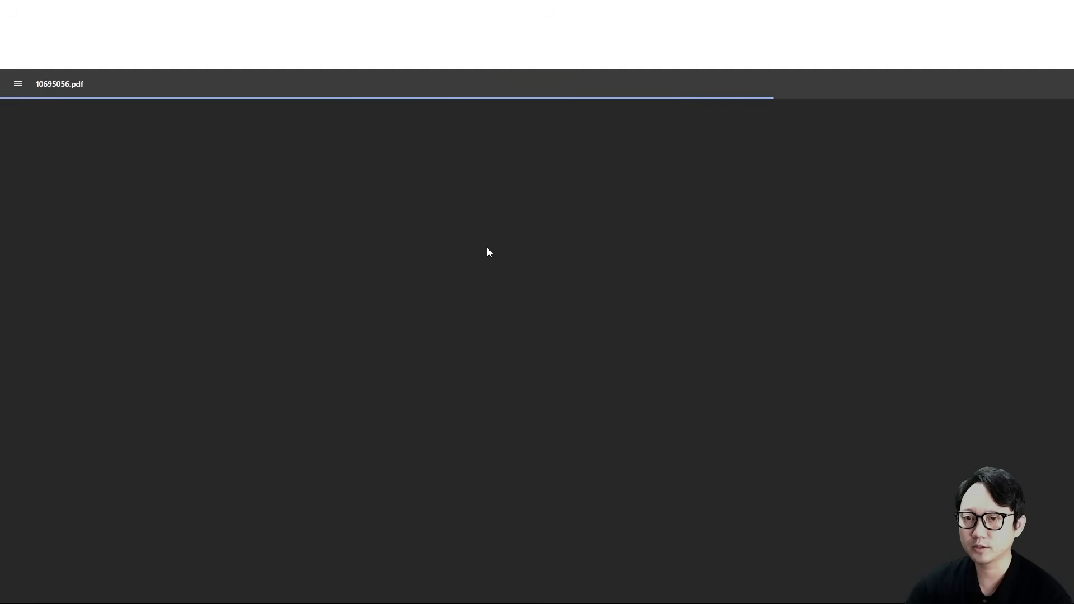
scroll(790, 421, down, 4)
scroll(790, 421, down, 10)
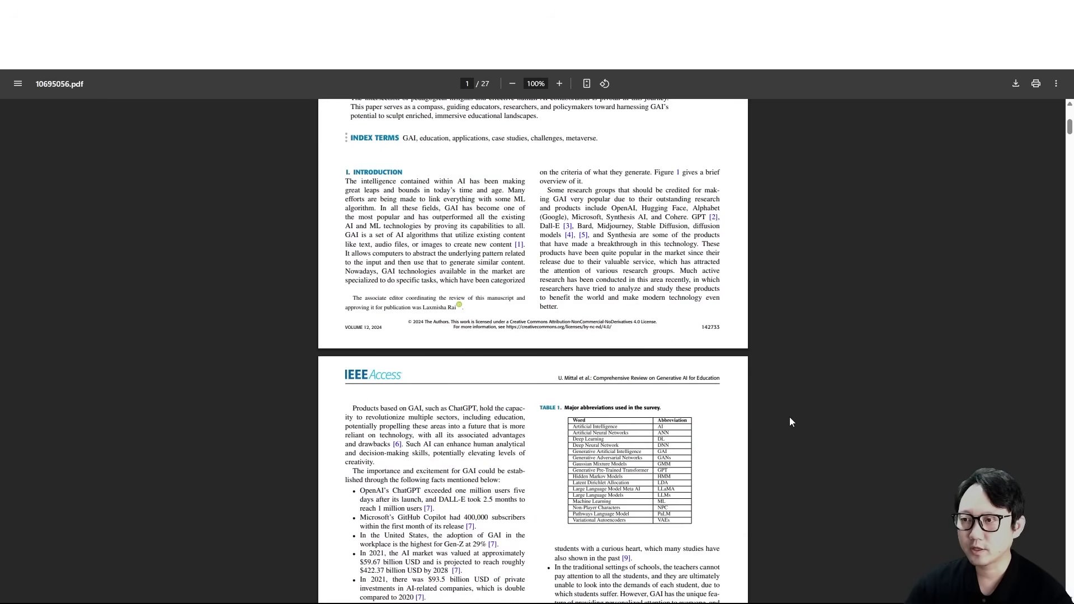
scroll(790, 421, down, 20)
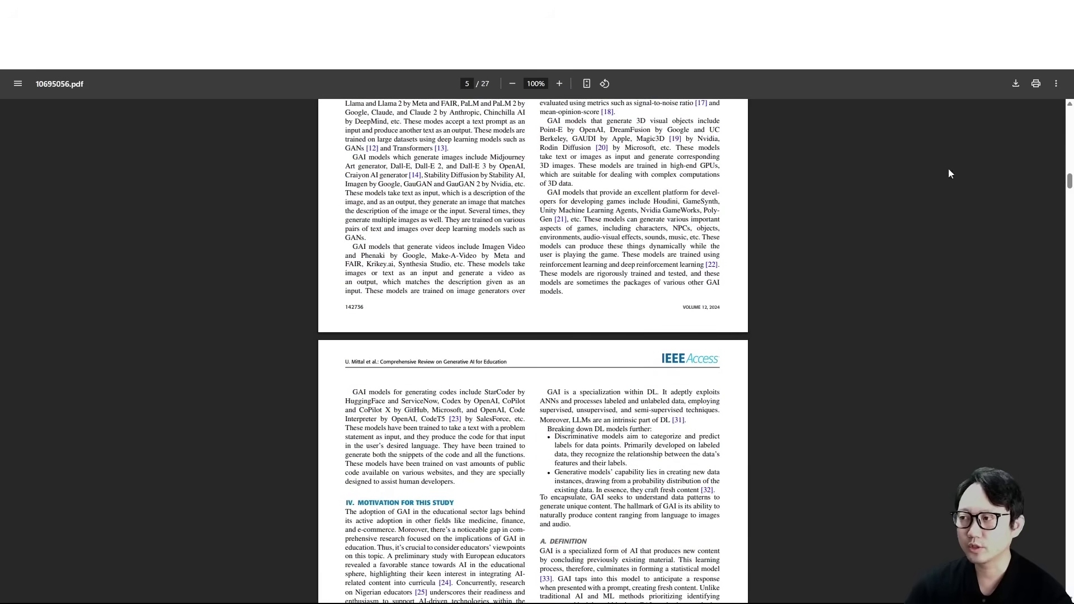
scroll(810, 458, down, 20)
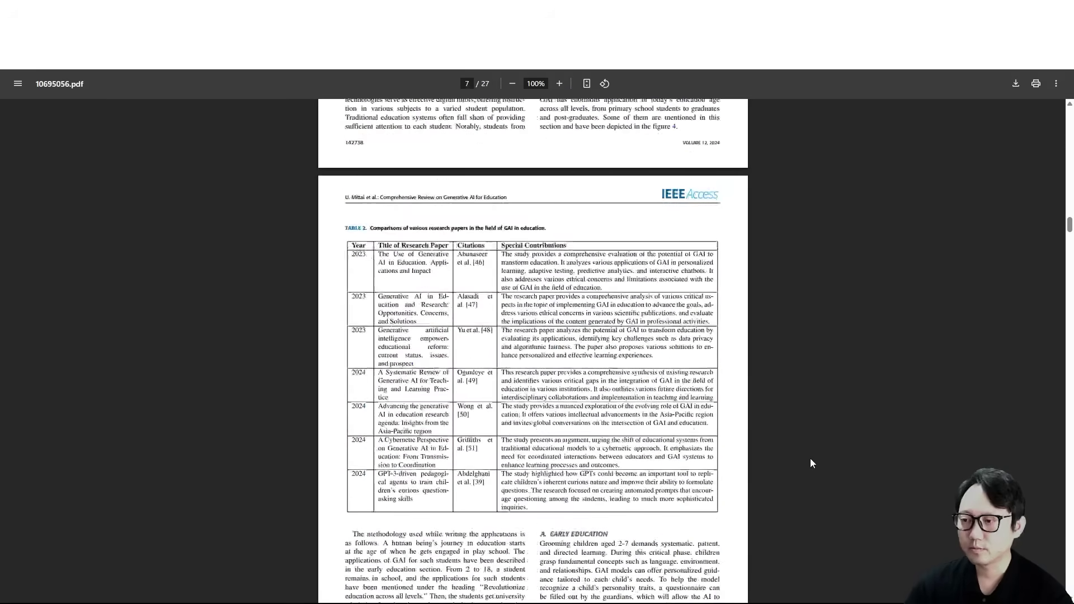
scroll(810, 461, down, 20)
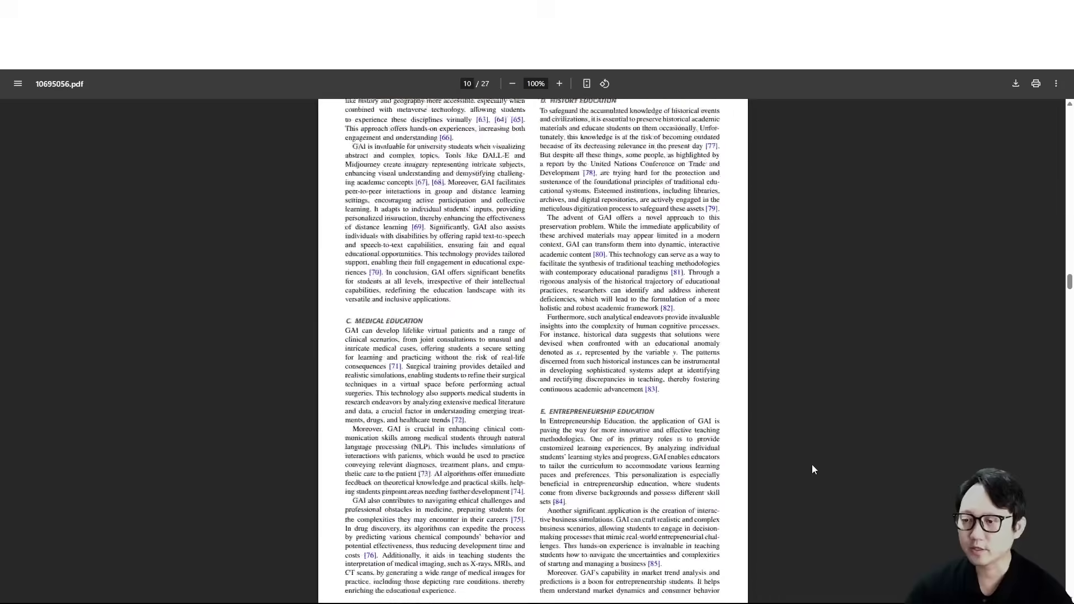
scroll(812, 469, down, 20)
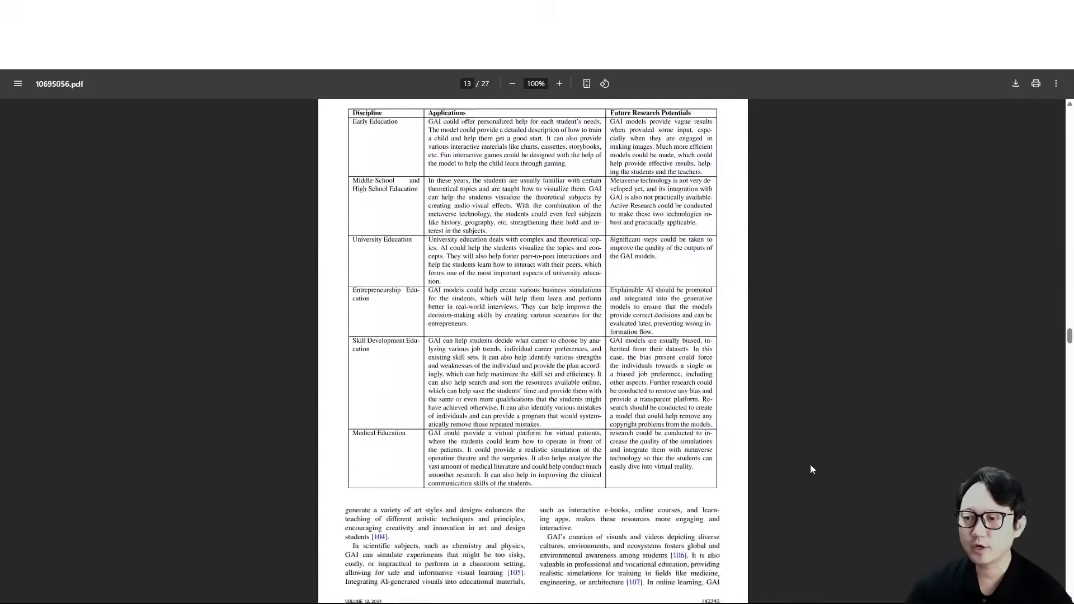
scroll(811, 468, down, 15)
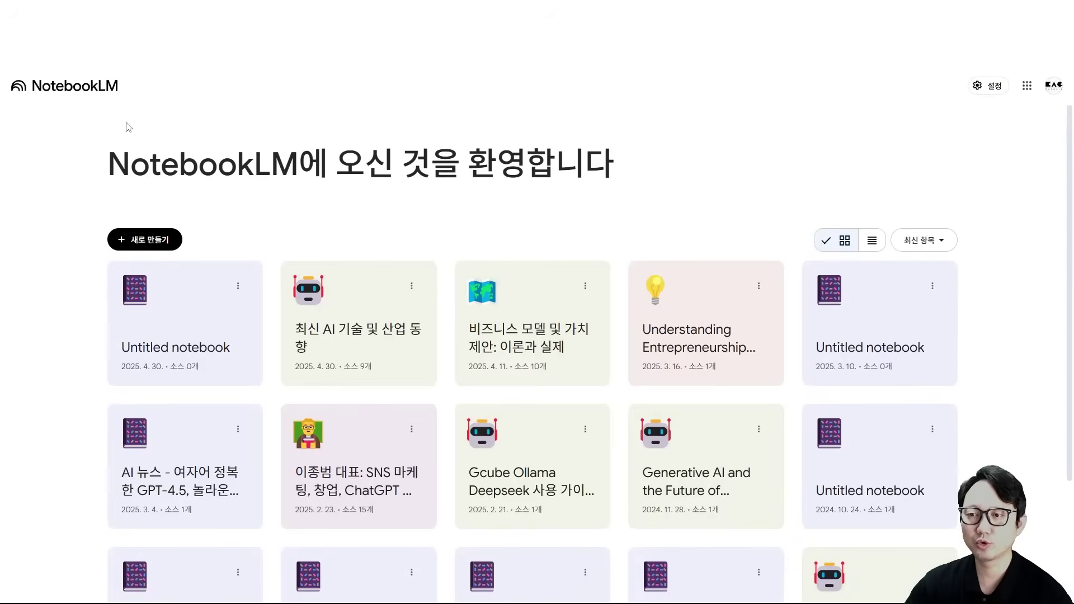
Create a new NotebookLM notebook for the paper and generate its AI audio overview
click(139, 244)
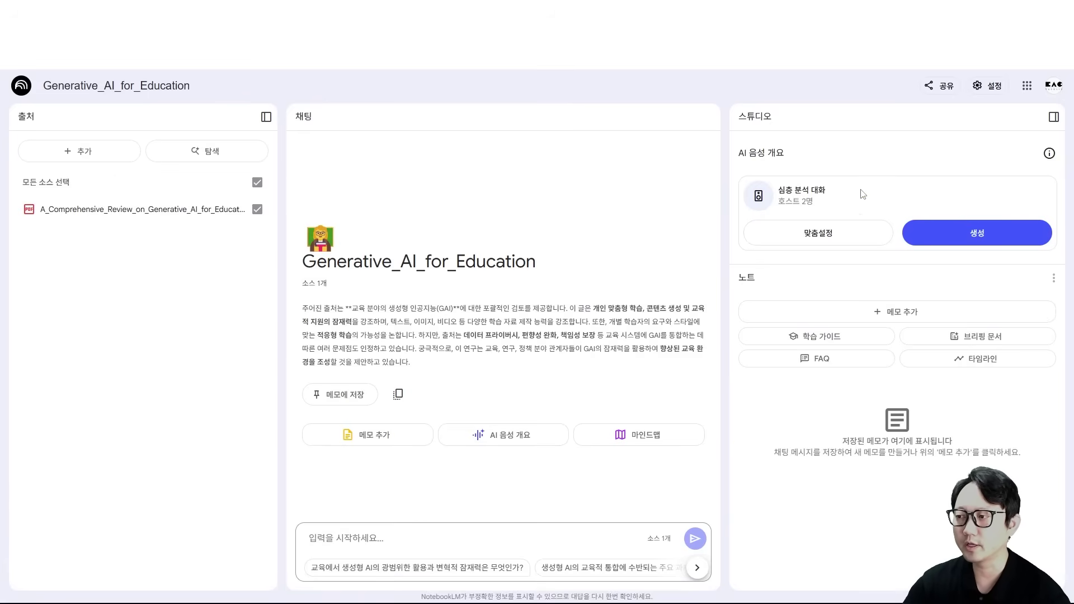
click(958, 233)
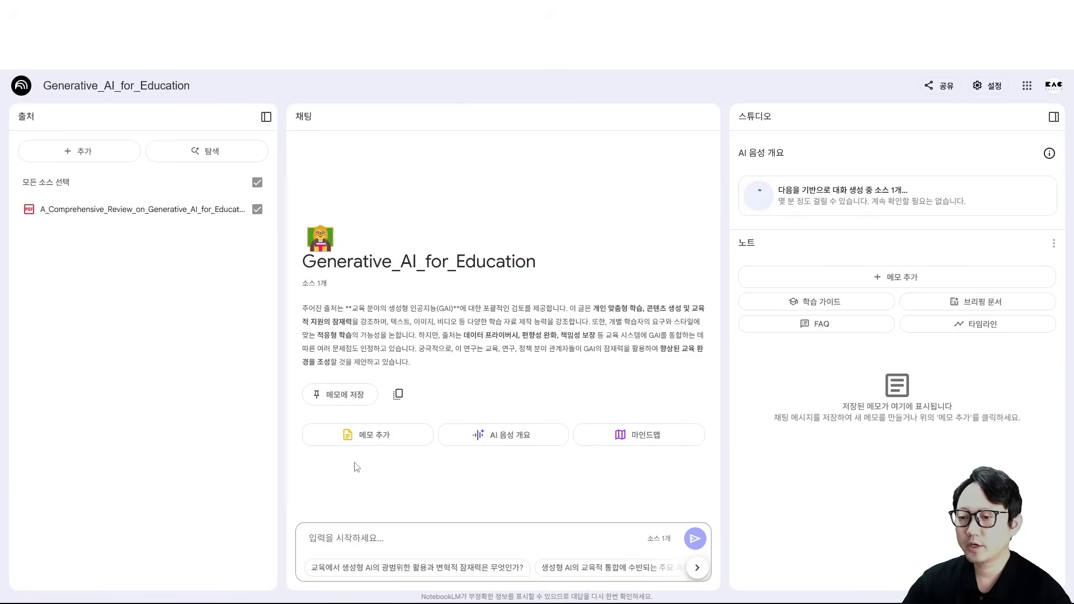
Generate a mind map of the paper and examine its GAI Model Overview and Classification by Output Type branches
click(625, 443)
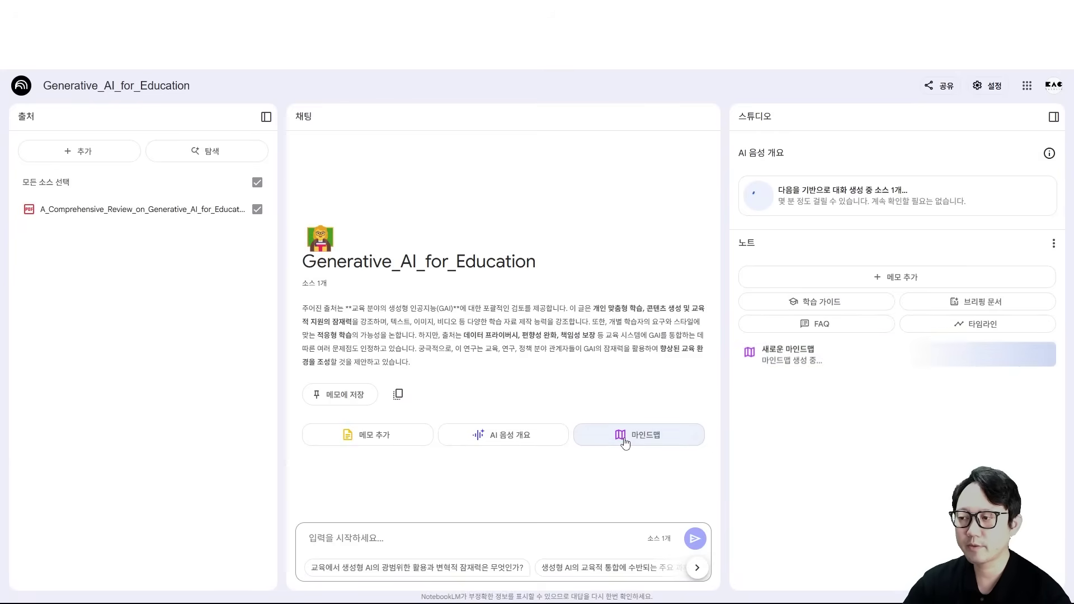
click(822, 357)
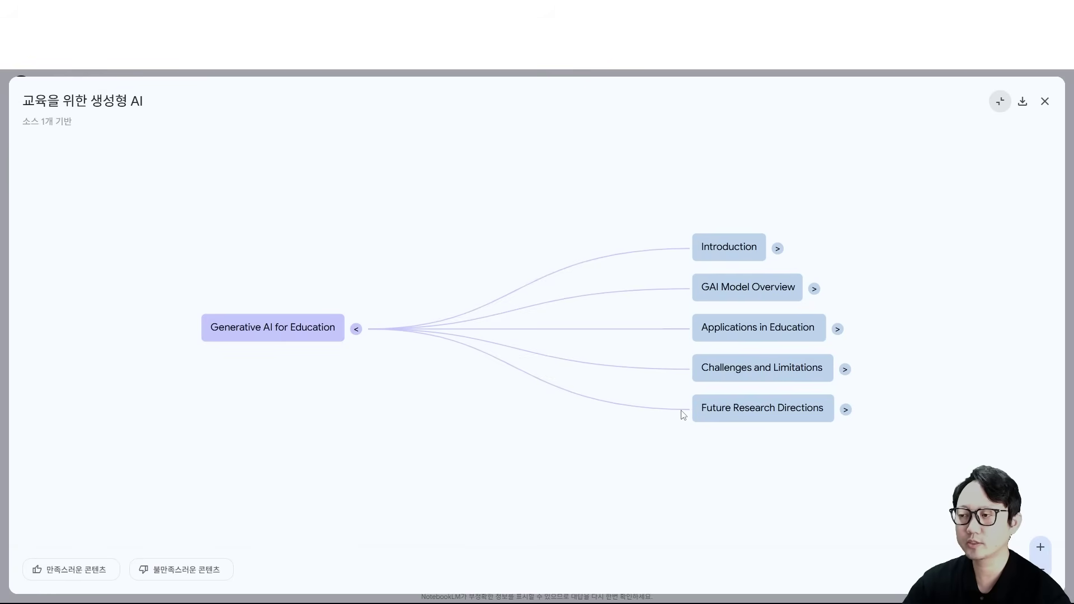
click(814, 290)
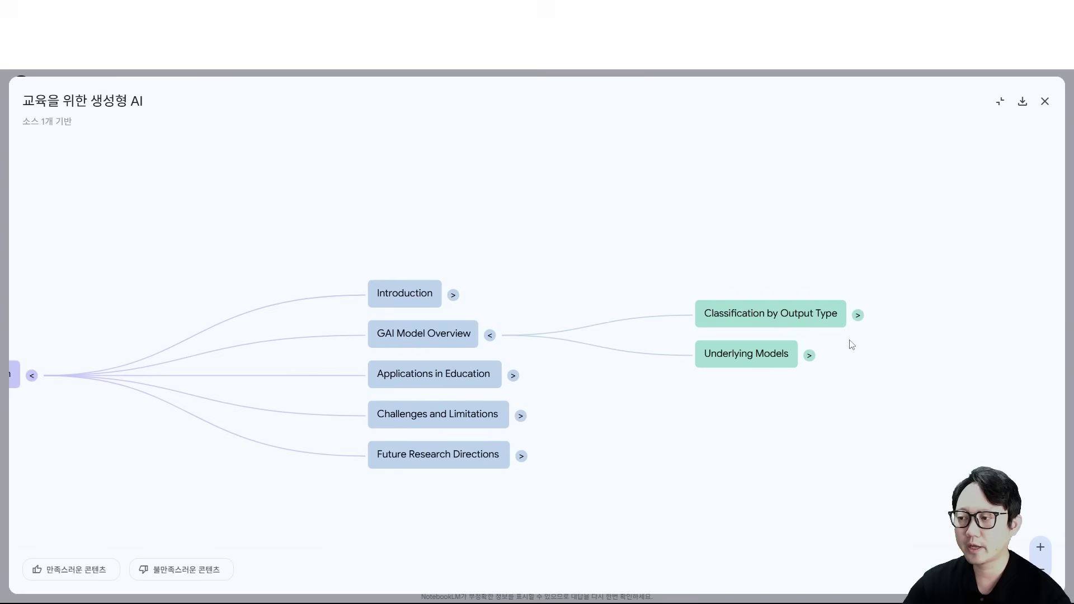
click(857, 315)
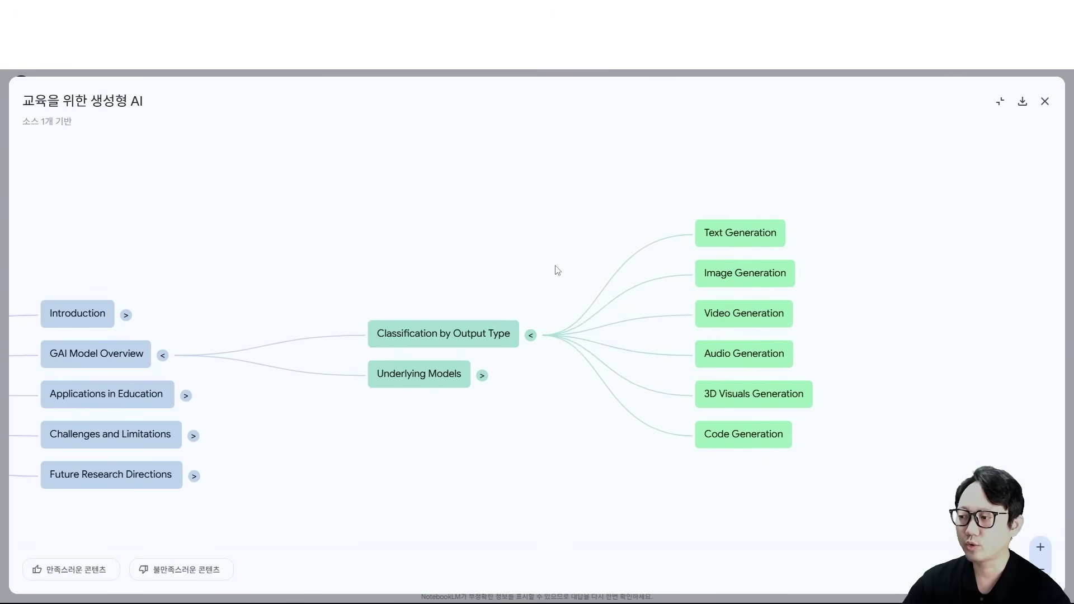
click(1045, 101)
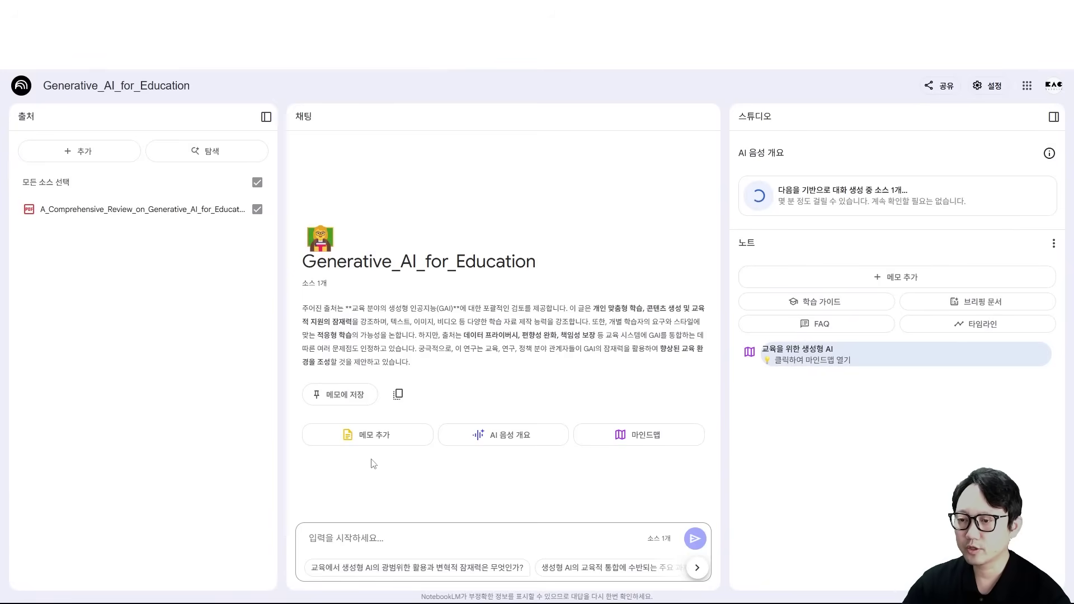
Ask the suggested question "교육에서 생성형 AI의 광범위한 활용과 변혁적 잠재력은 무엇인가?" and skim the answer
click(343, 539)
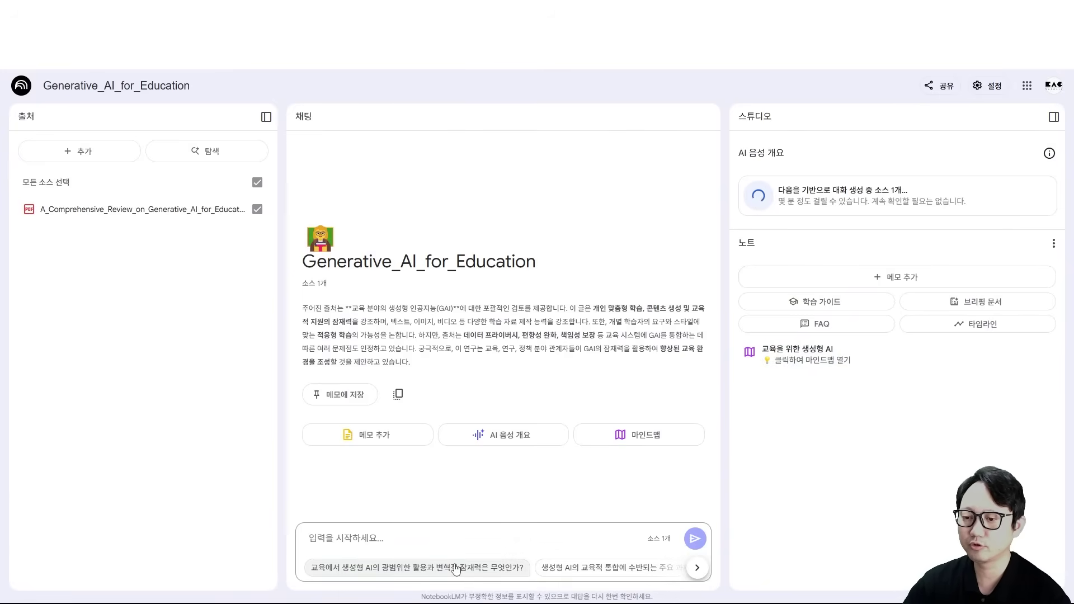
click(343, 570)
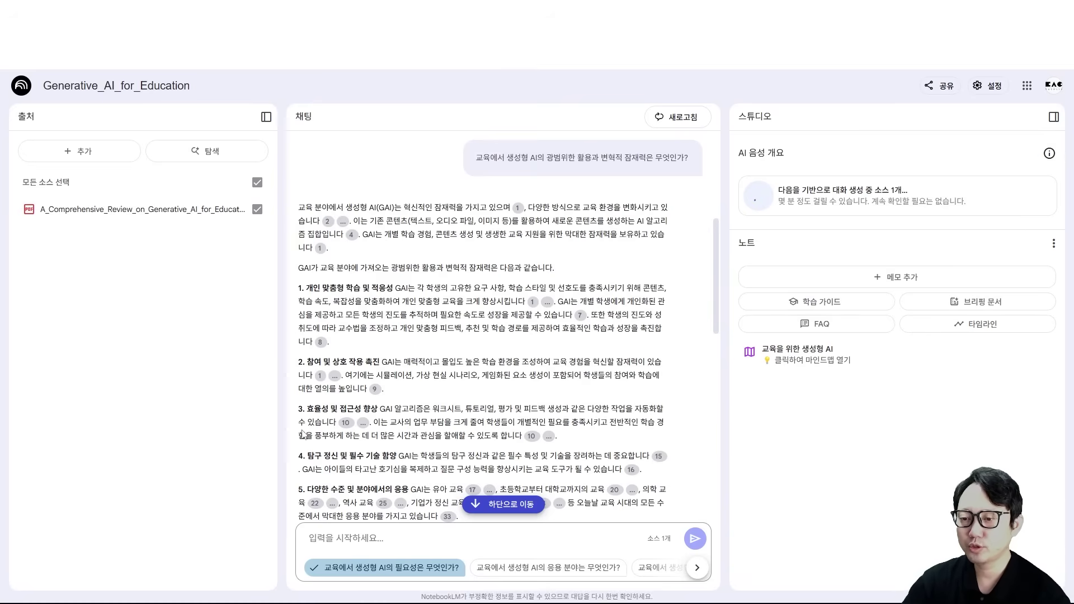
scroll(304, 435, down, 8)
scroll(307, 435, up, 10)
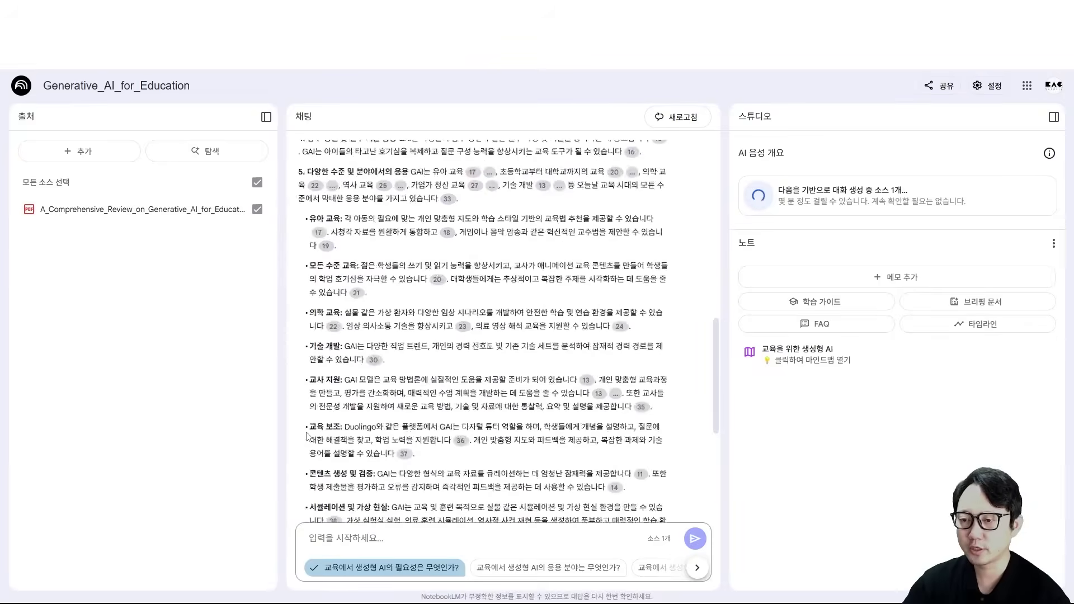
Open the source passage behind citation 1 in the answer and examine the surrounding text of the paper
mouse_move(520, 343)
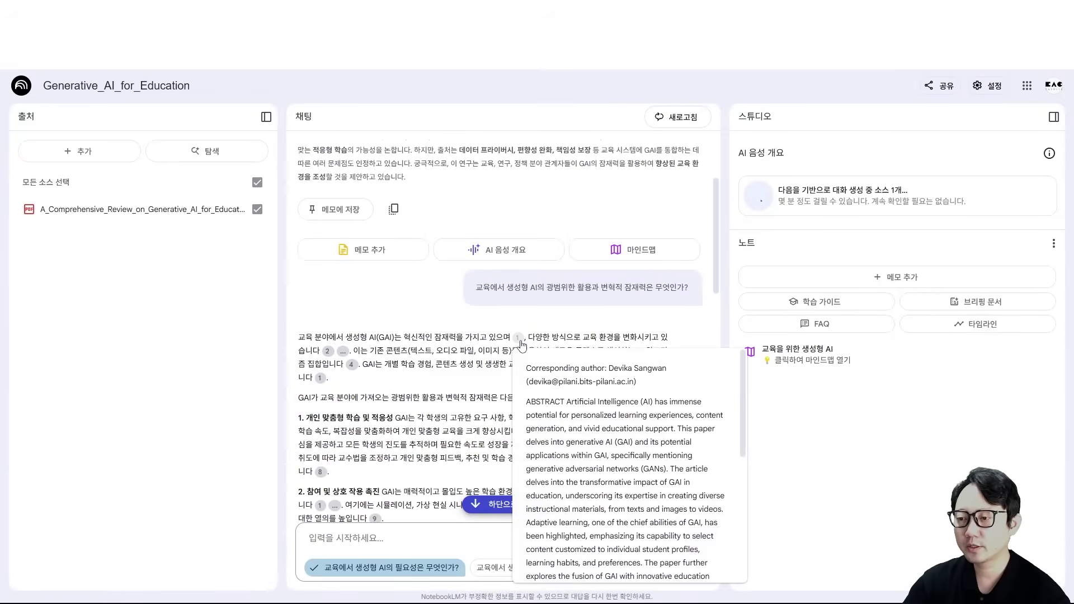
click(321, 378)
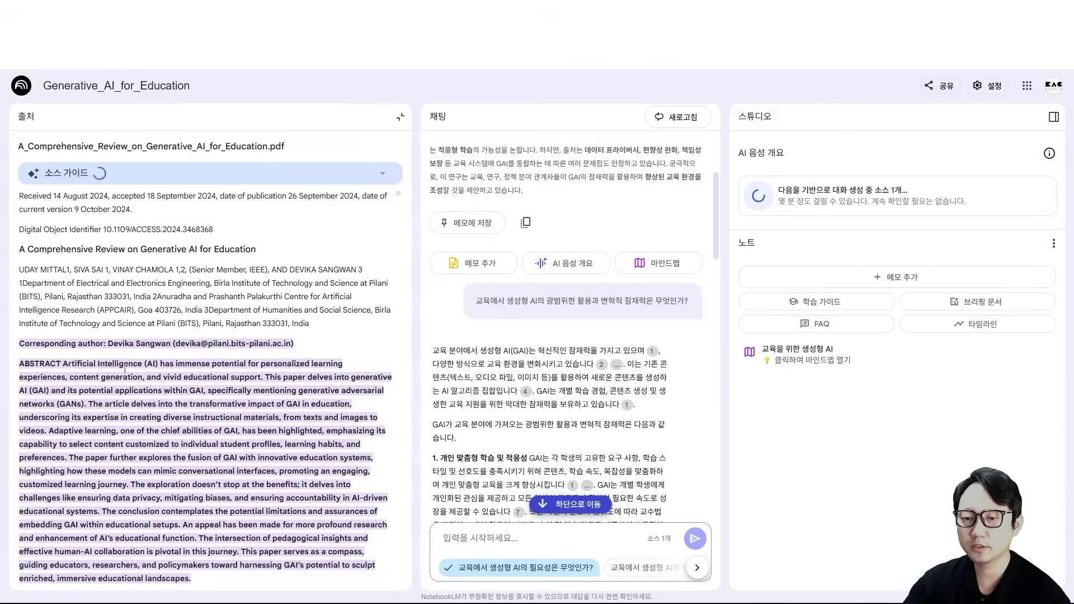
scroll(274, 396, down, 1)
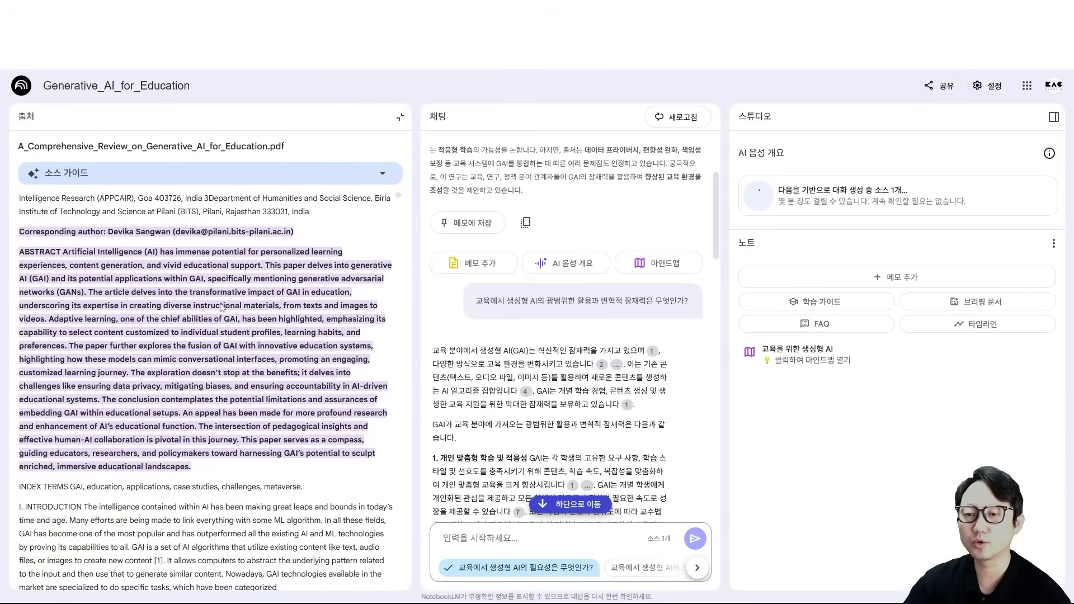
scroll(191, 369, down, 15)
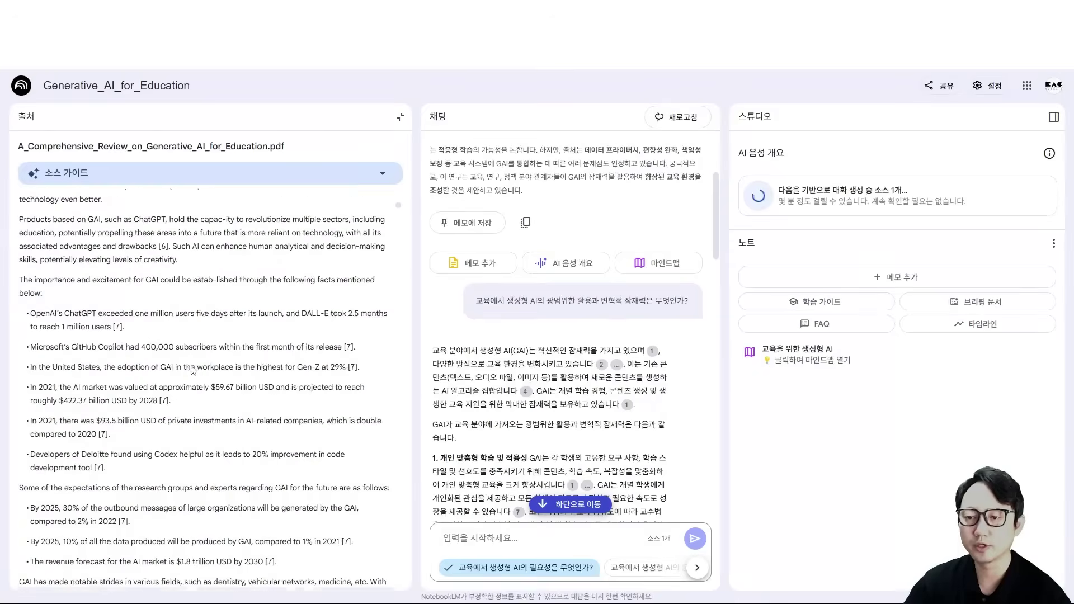
scroll(197, 361, down, 15)
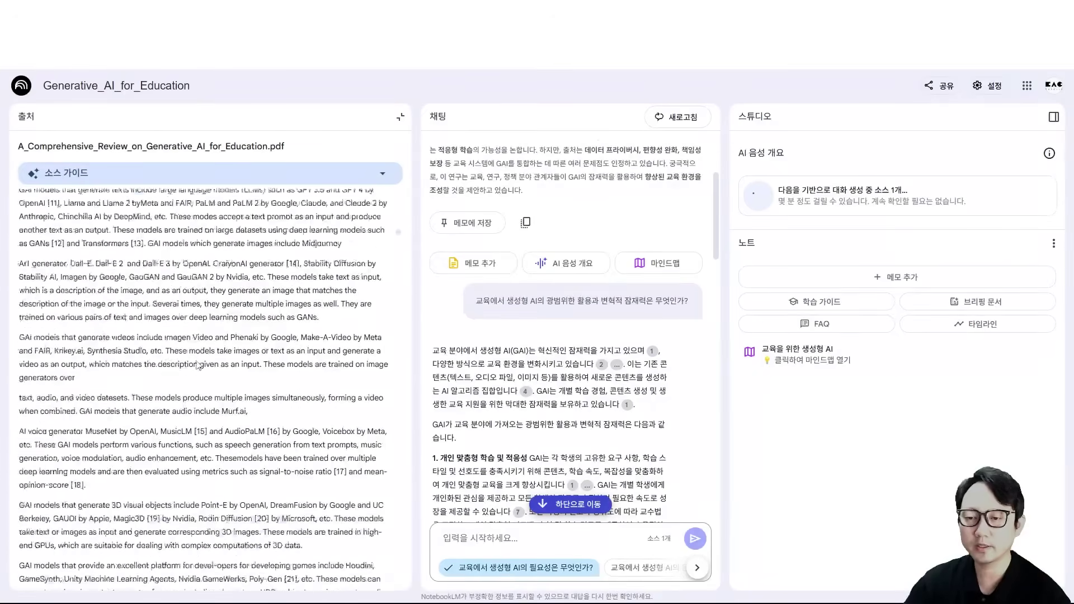
scroll(197, 361, up, 7)
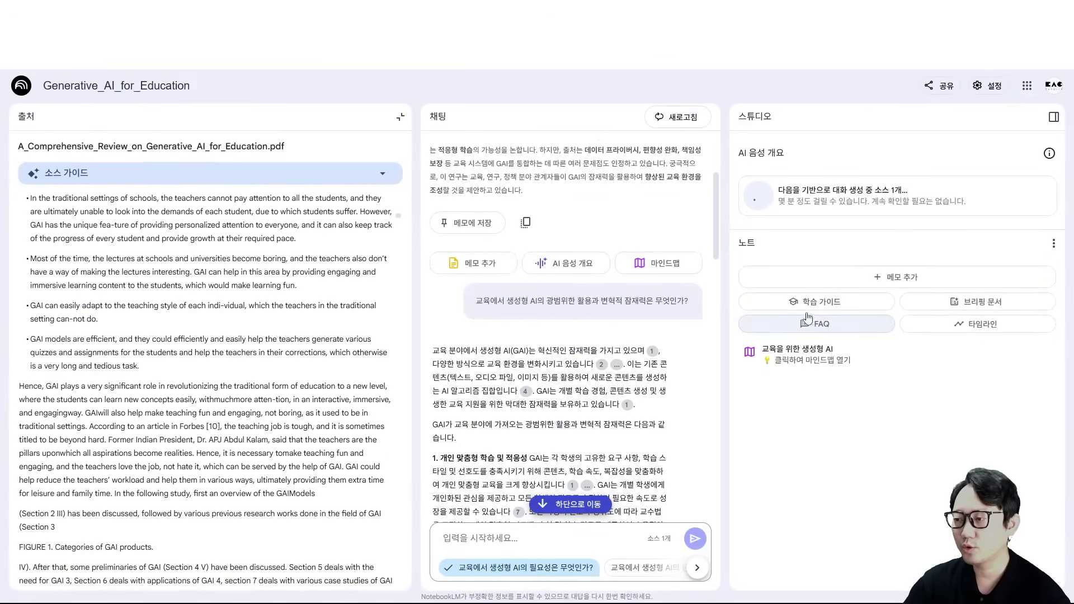
Generate a study guide, briefing document, FAQ and timeline as notes from the source
click(844, 304)
click(967, 302)
click(875, 326)
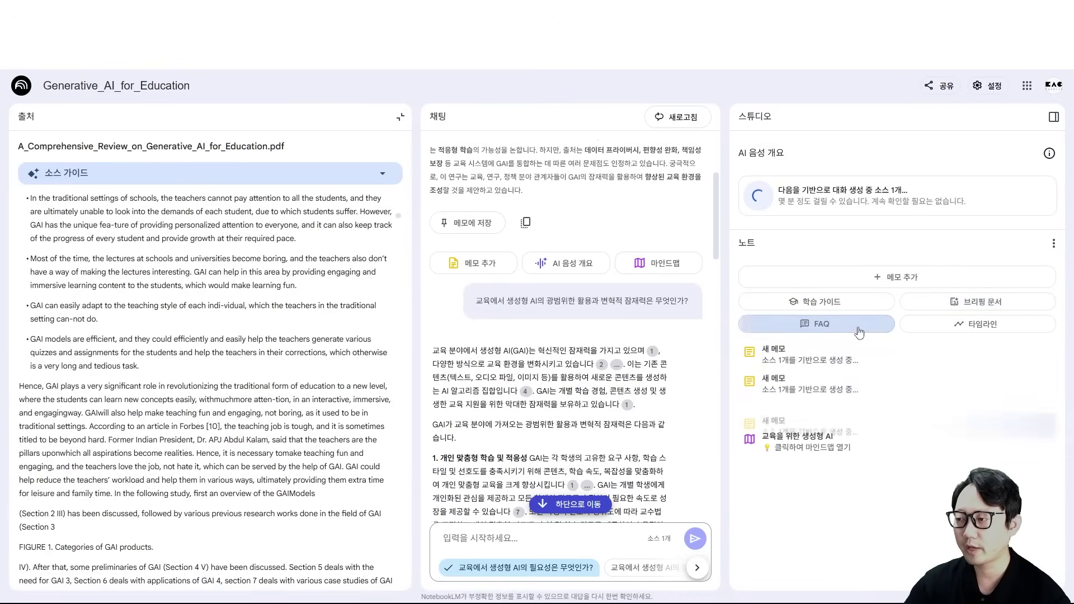
click(916, 323)
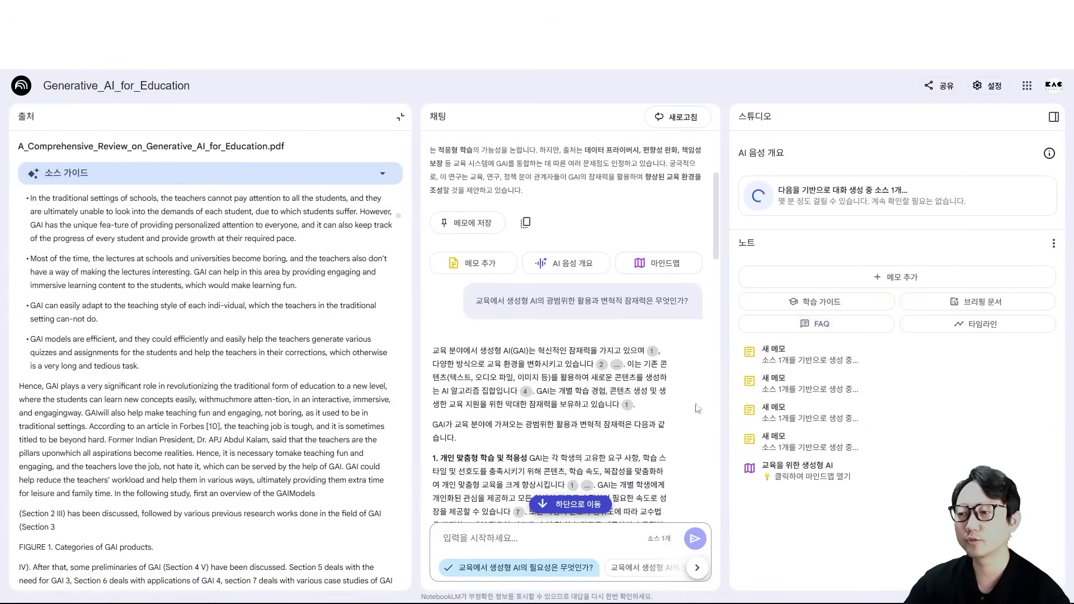
Read through the FAQ note "교육에서의 생성형 AI 활용" and the study guide note "교육과 생성형 AI", returning to the note list
click(768, 470)
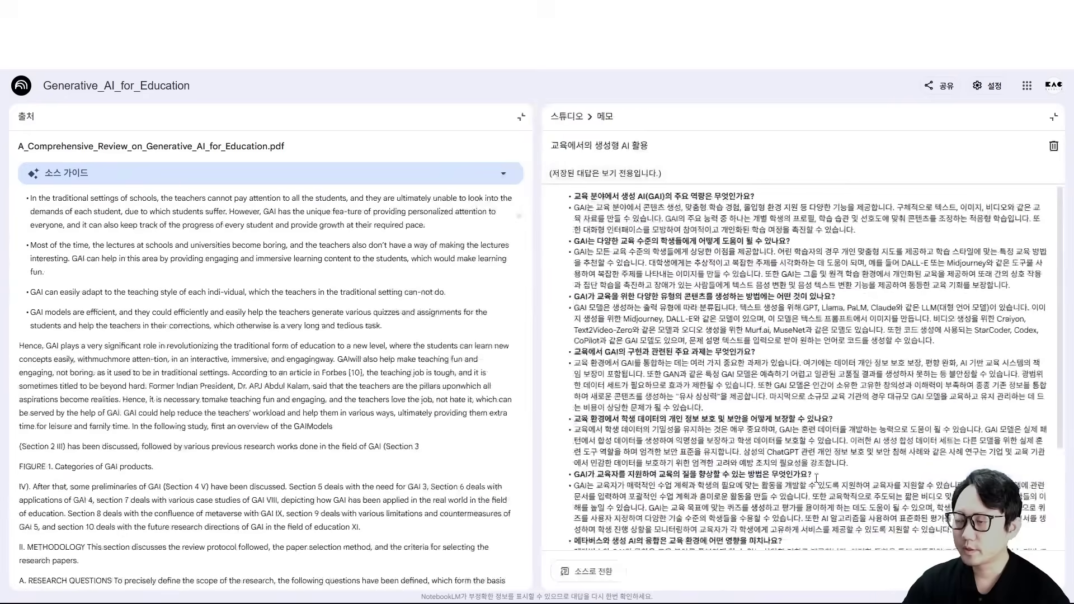
scroll(717, 366, down, 5)
scroll(716, 366, up, 5)
click(579, 119)
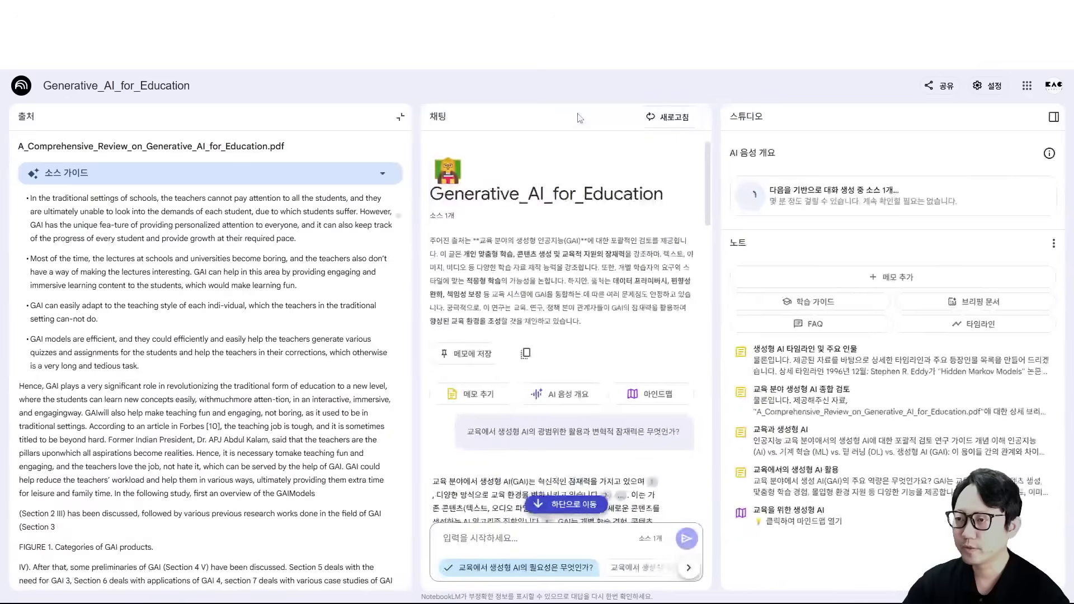
click(832, 448)
scroll(833, 456, down, 15)
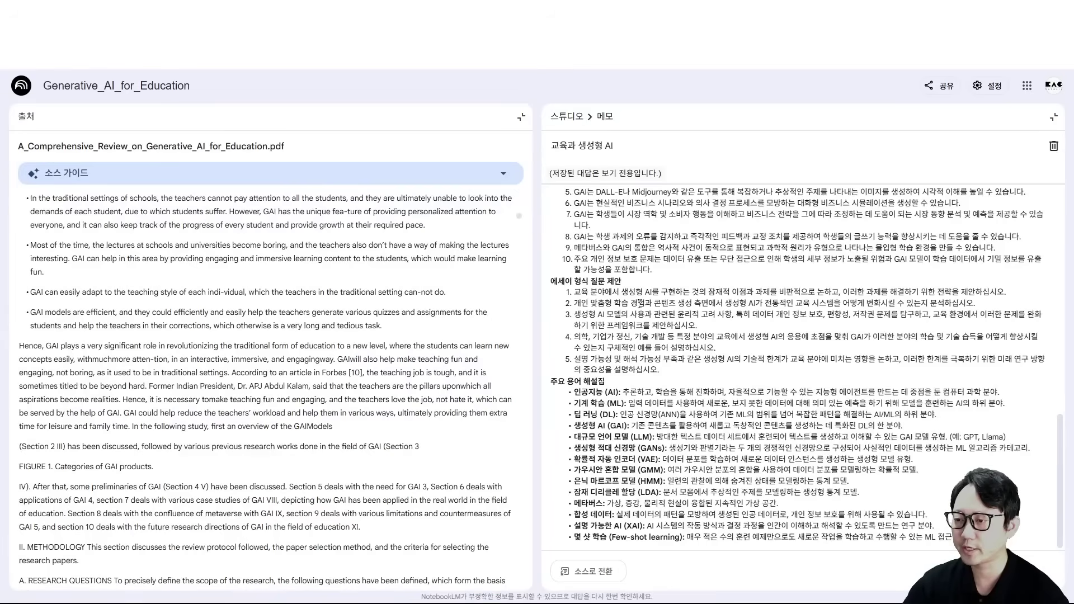
click(566, 116)
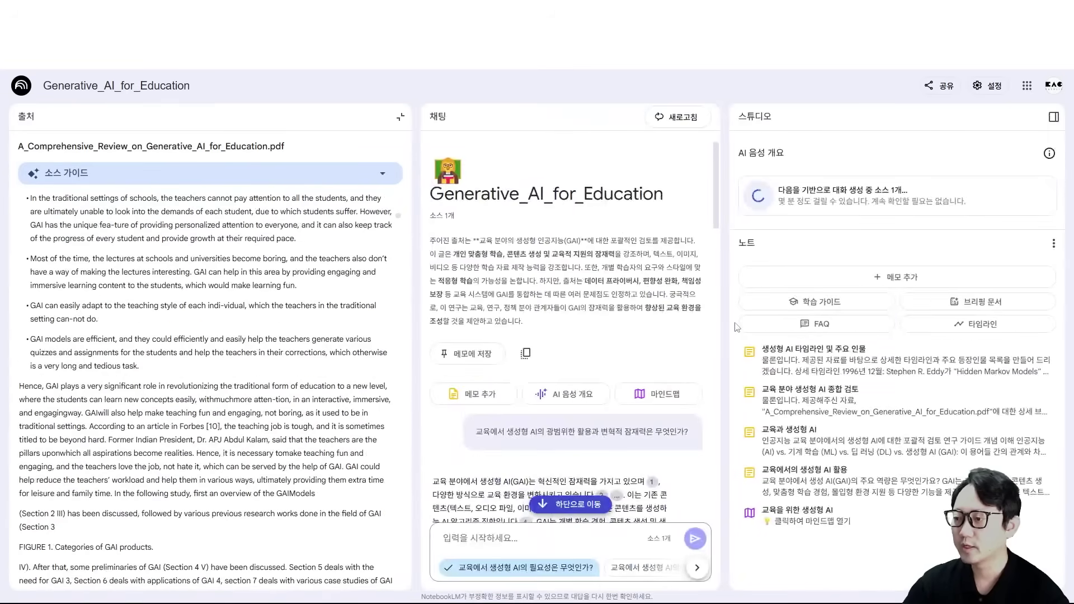
Read through the briefing note "교육 분야 생성형 AI 종합 검토" and the timeline note "생성형 AI 타임라인 및 주요 인물", returning to the note list
click(809, 406)
scroll(711, 398, down, 6)
scroll(710, 398, down, 10)
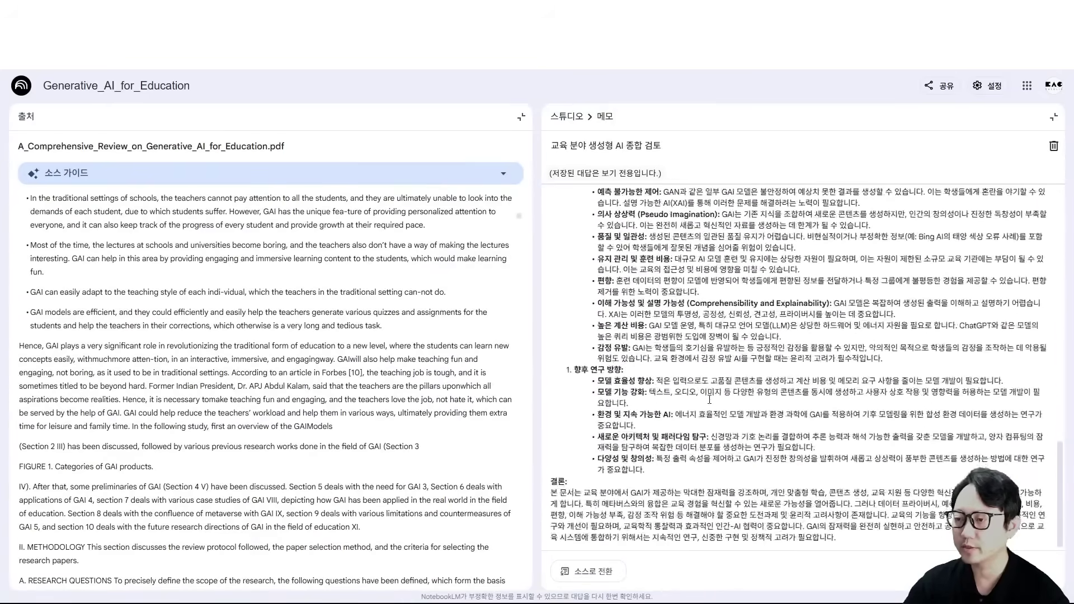
click(565, 117)
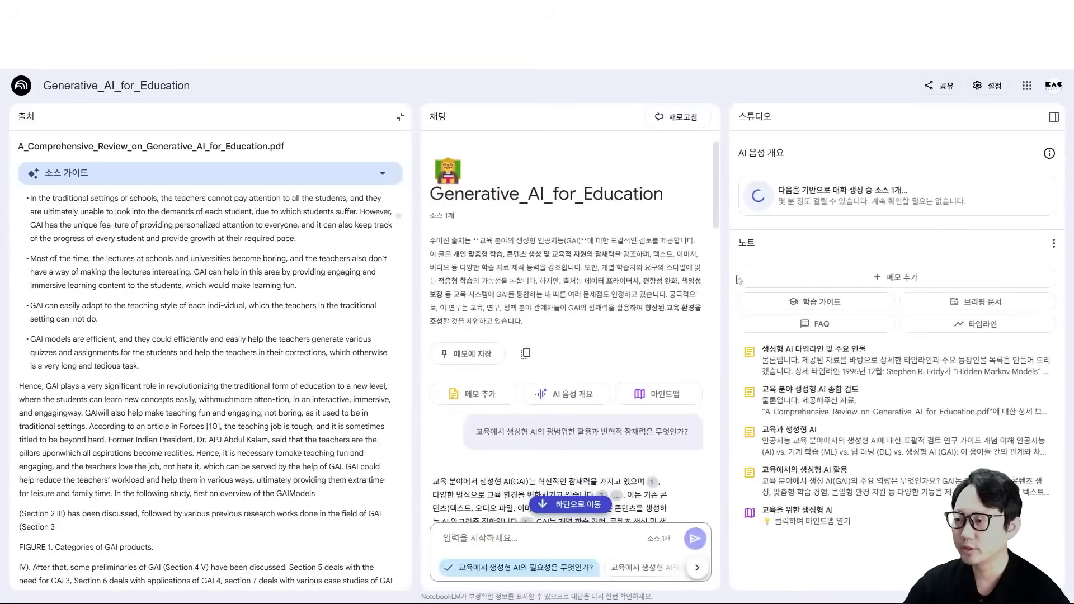
click(807, 358)
scroll(694, 358, down, 10)
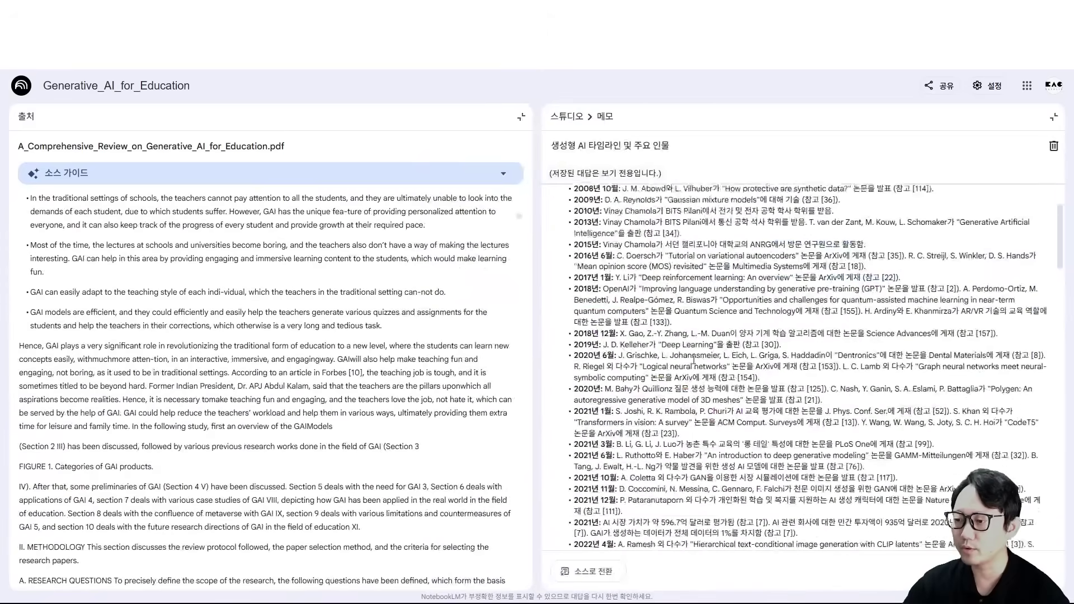
scroll(695, 359, down, 10)
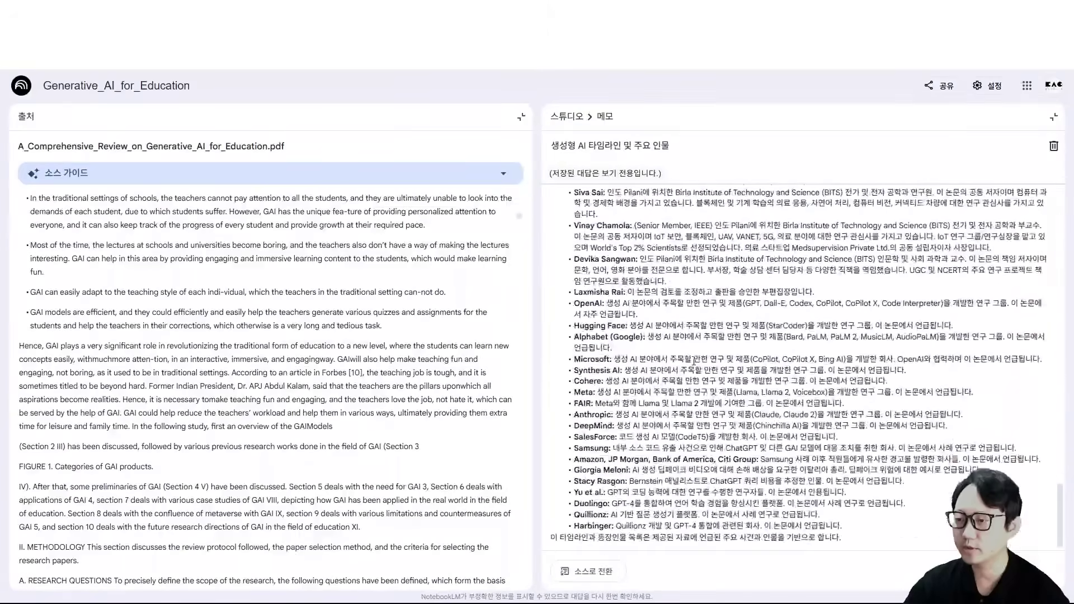
scroll(693, 363, up, 8)
click(566, 117)
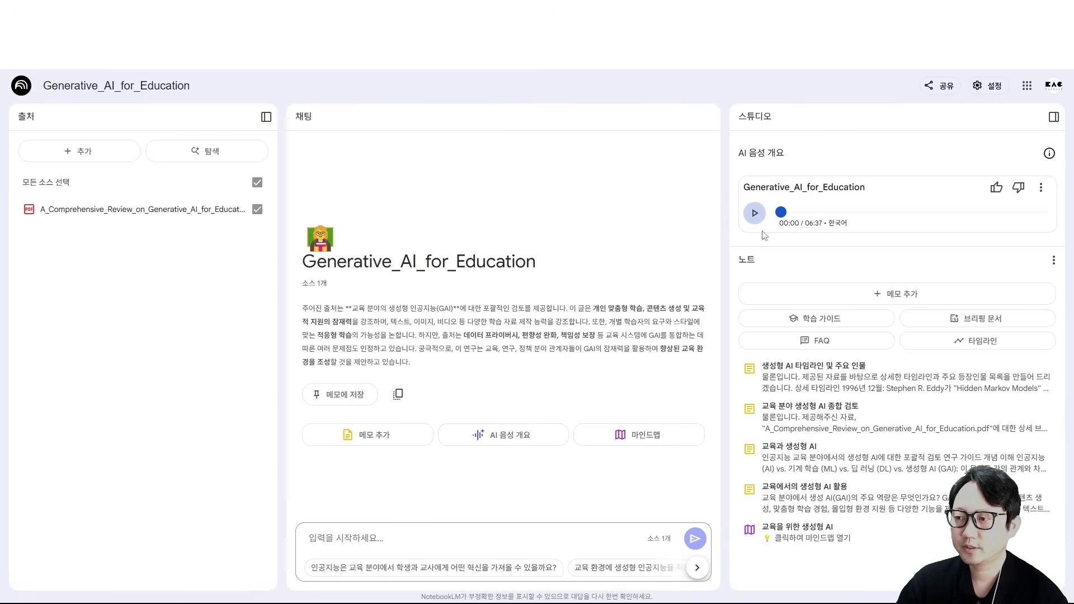
Listen to the first part of the "Generative_AI_for_Education" audio overview and pause it
click(754, 213)
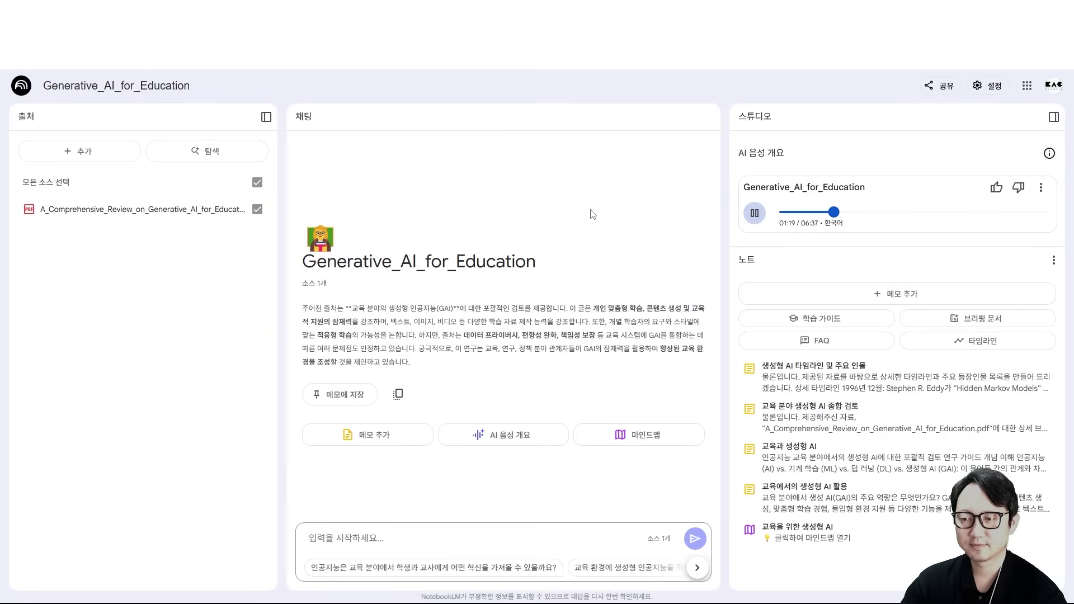
click(758, 211)
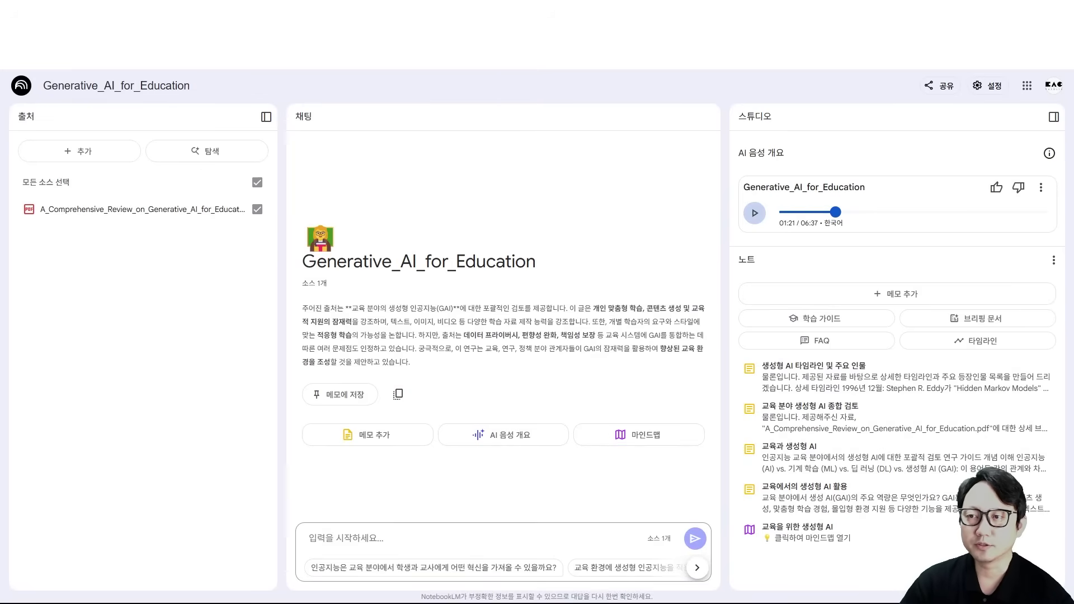
Switch to the NotebookLM help page on upgrading to Plus and read its feature comparison, premium features and user limits
click(476, 12)
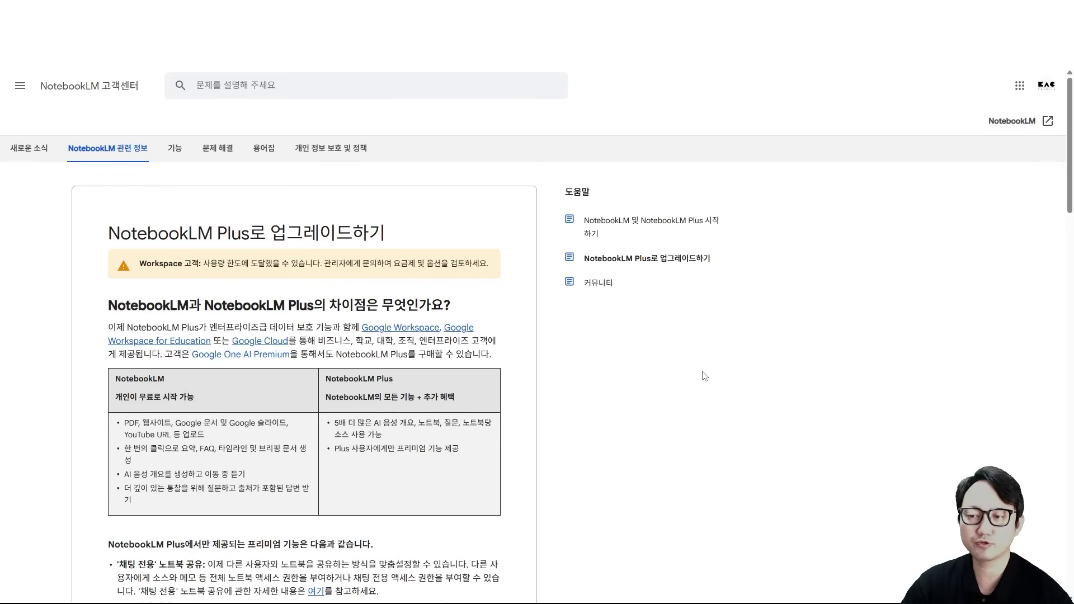
scroll(683, 363, down, 1)
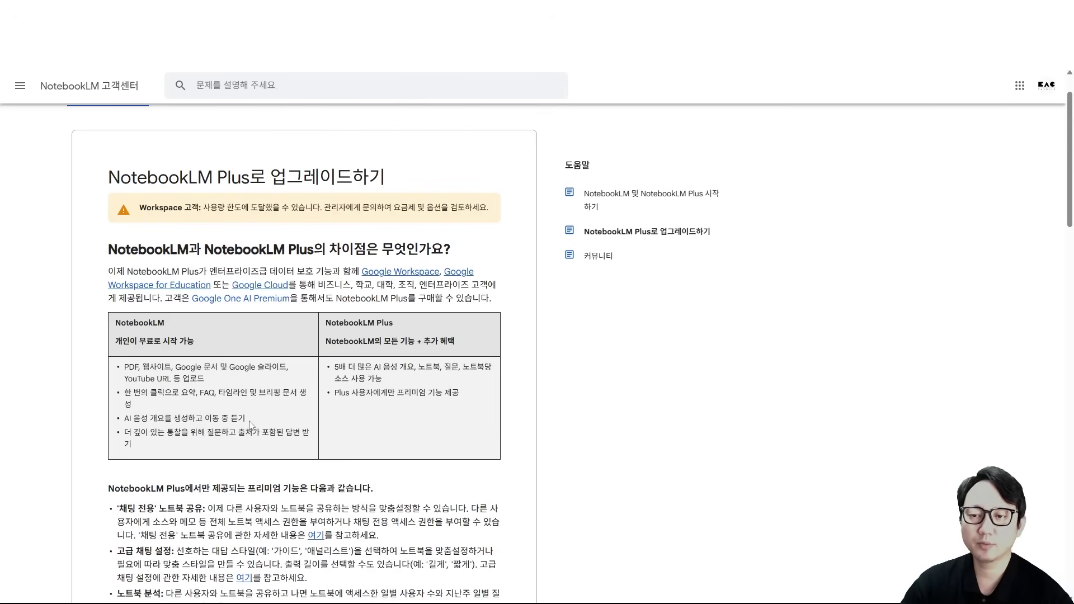
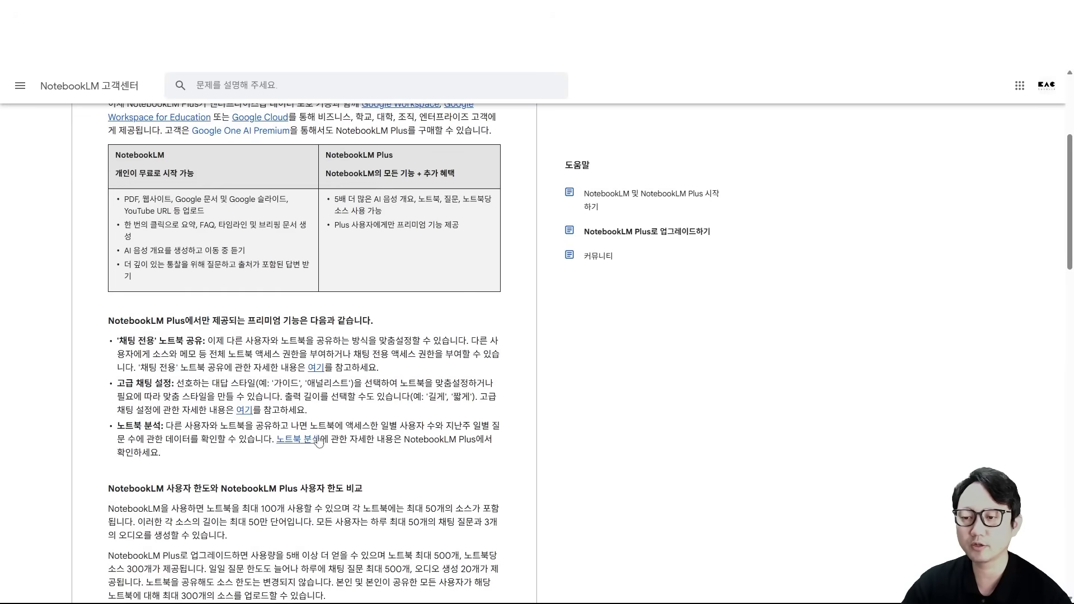
triple_click(513, 438)
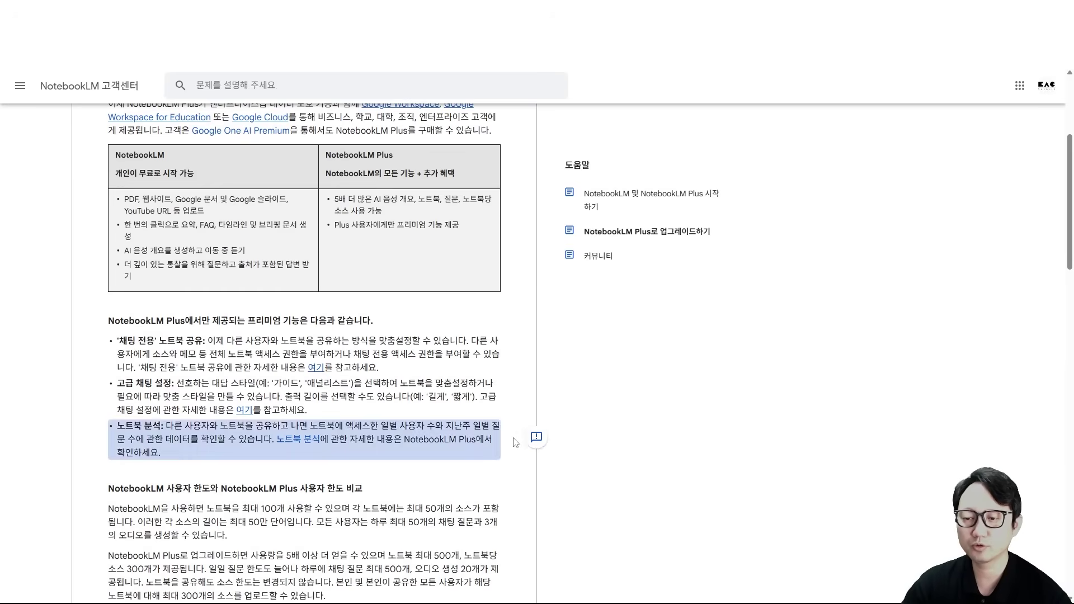
click(618, 432)
scroll(562, 428, down, 1)
scroll(563, 431, down, 1)
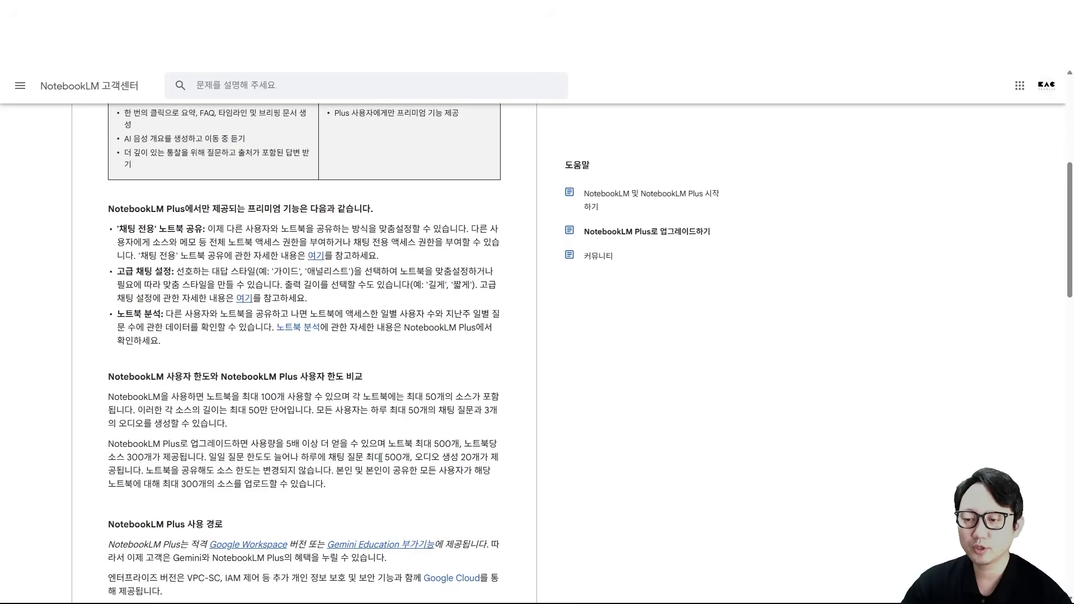
triple_click(492, 470)
click(496, 470)
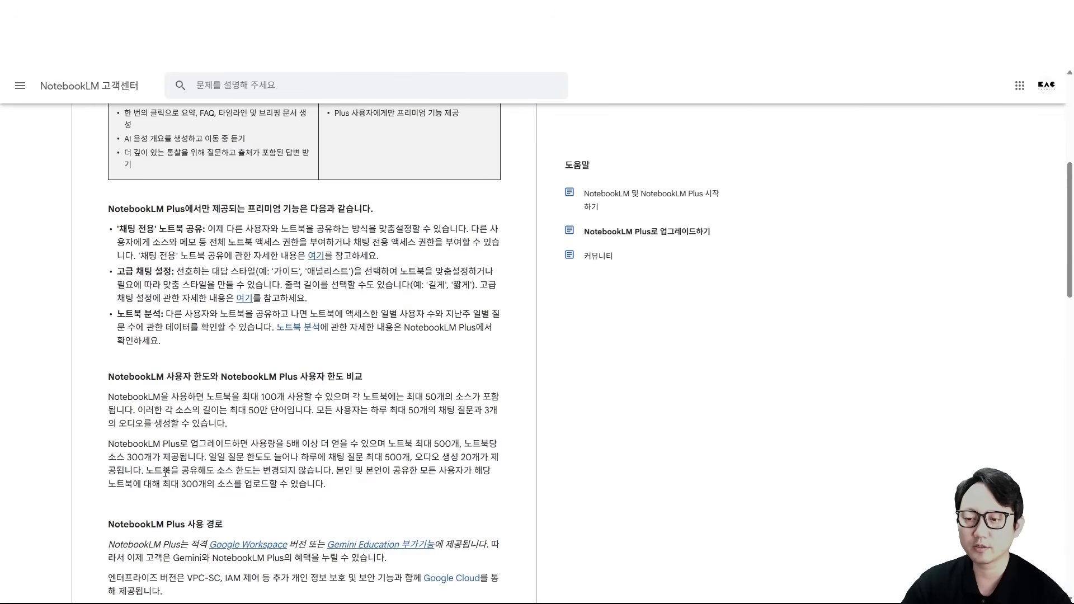
scroll(141, 472, down, 1)
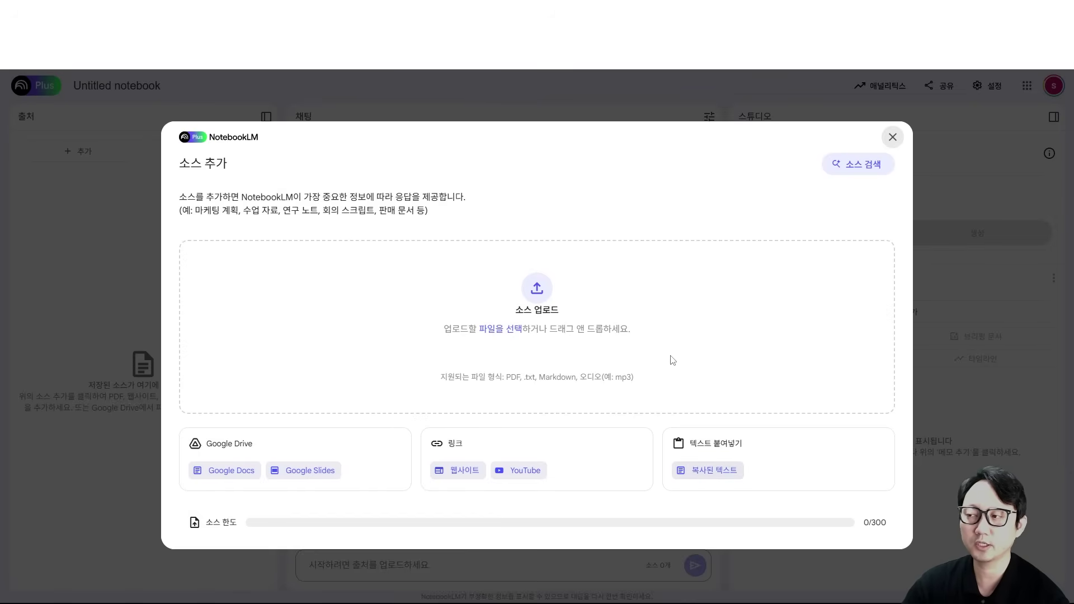
Search for web sources with "AI 최신 뉴스에 대한 소스를 찾아줘. 오늘과 어제 뉴스만 찾아줘." and import all suggested sources into the new notebook
click(844, 171)
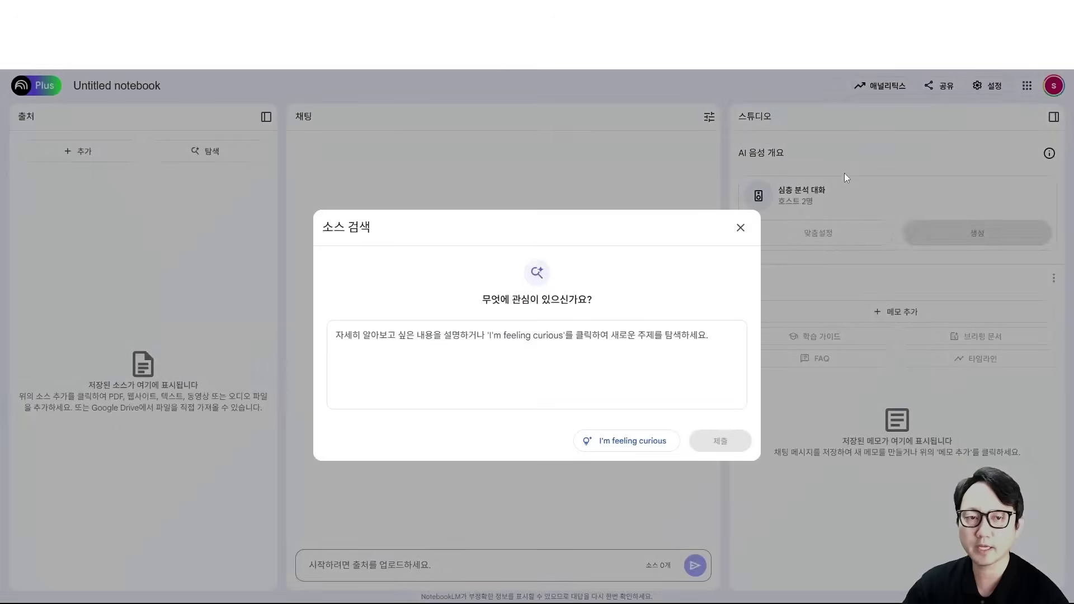
click(390, 353)
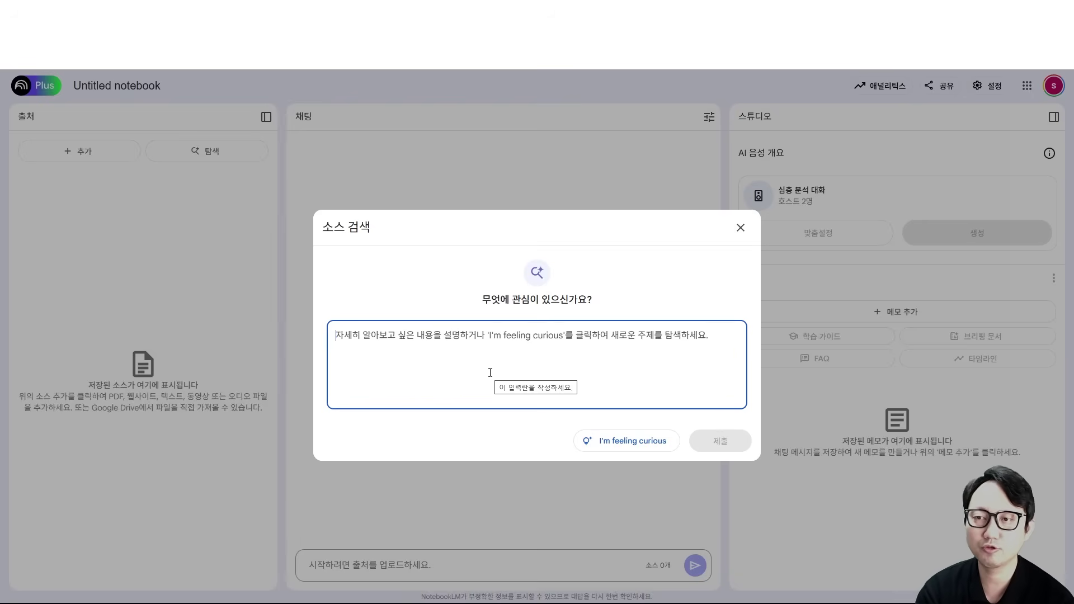
text(AI 최신 뉴스에 대한 소스를 찾아줘. 오늘과 어제 뉴스만 찾아줘.)
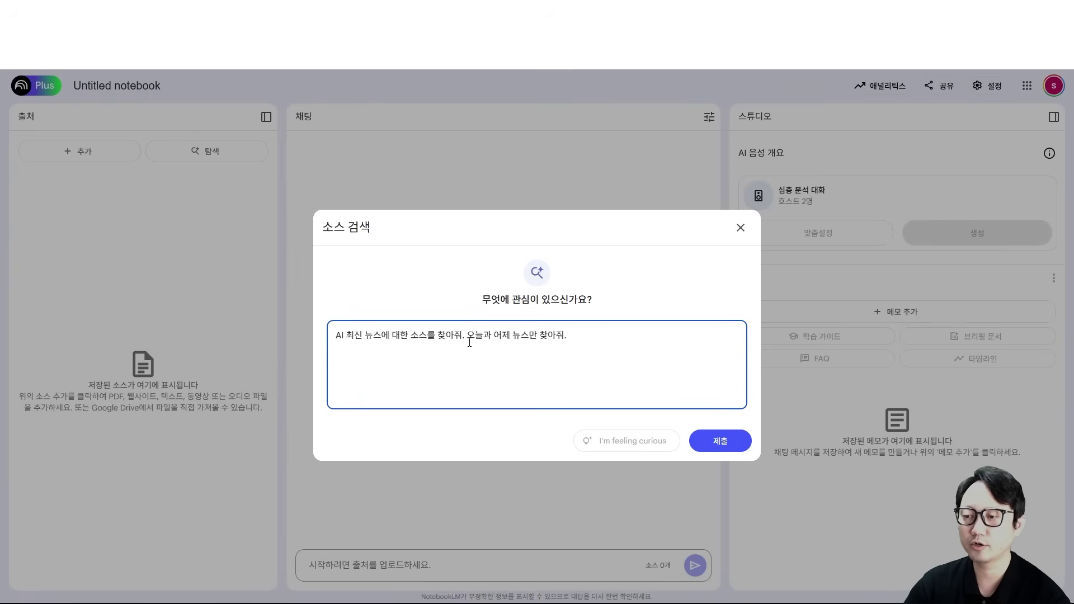
click(717, 442)
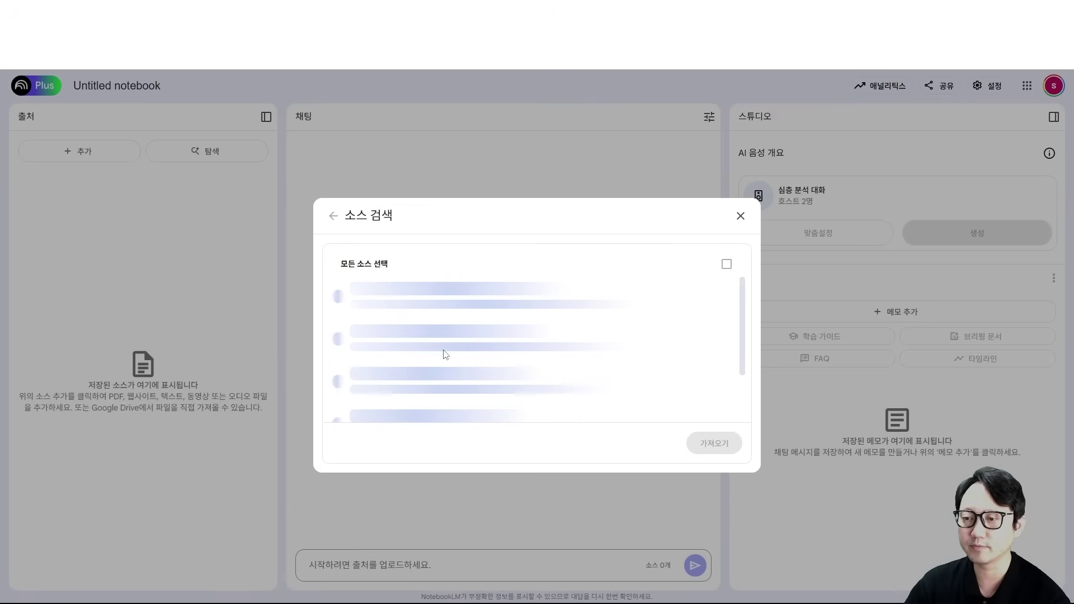
scroll(535, 333, down, 2)
scroll(580, 342, up, 5)
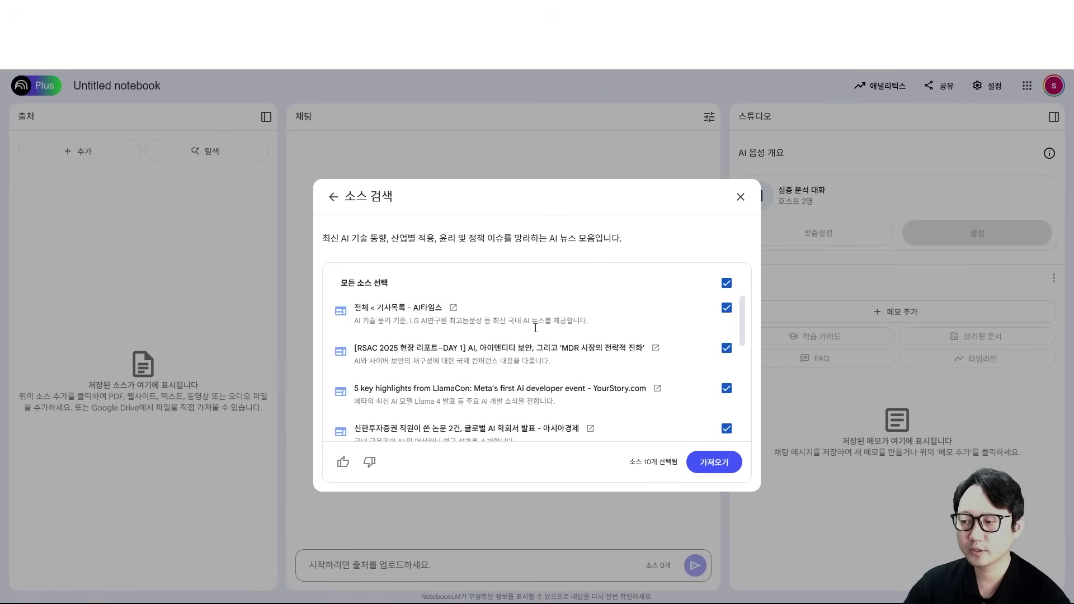
click(715, 463)
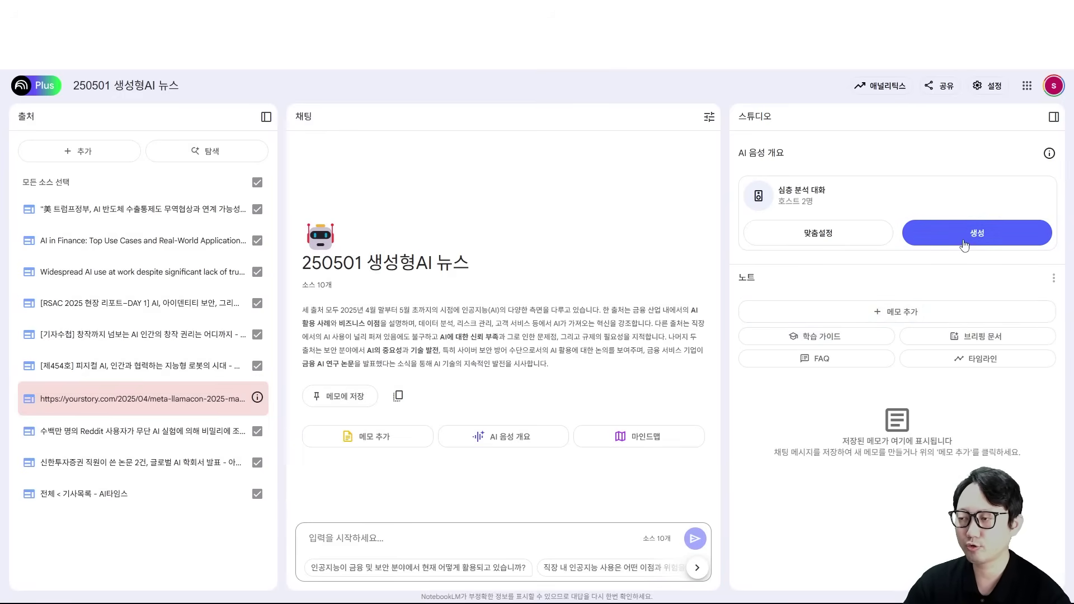
Generate an audio overview customised with "직장인을 위한 팟캐스트를 만들어줘. 직장인의 업무 효율화에 포커스를 맞춰서 답변해줘." and play it
click(851, 239)
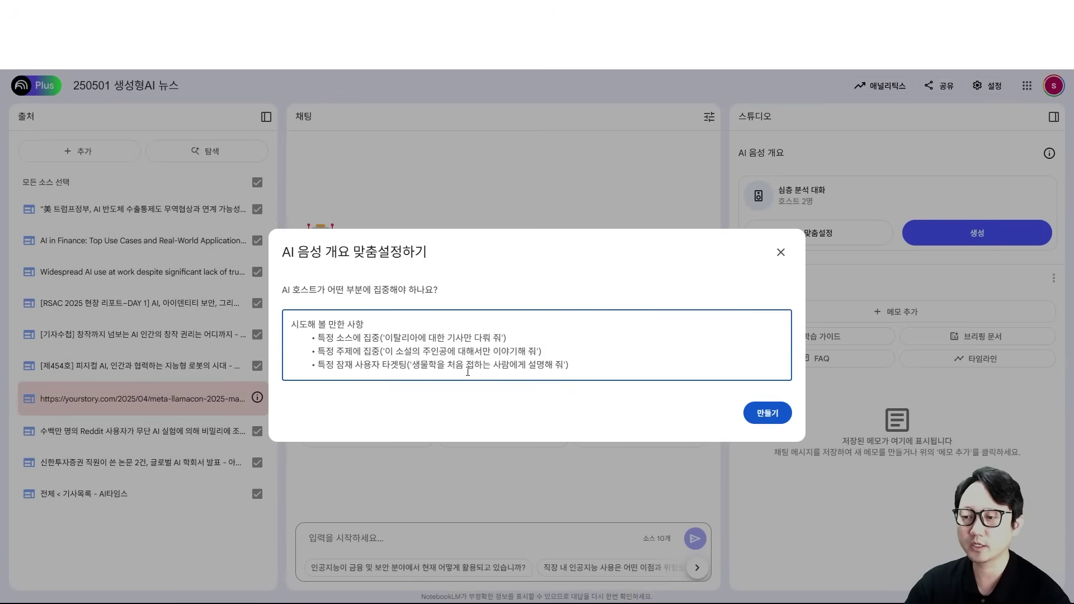
click(361, 323)
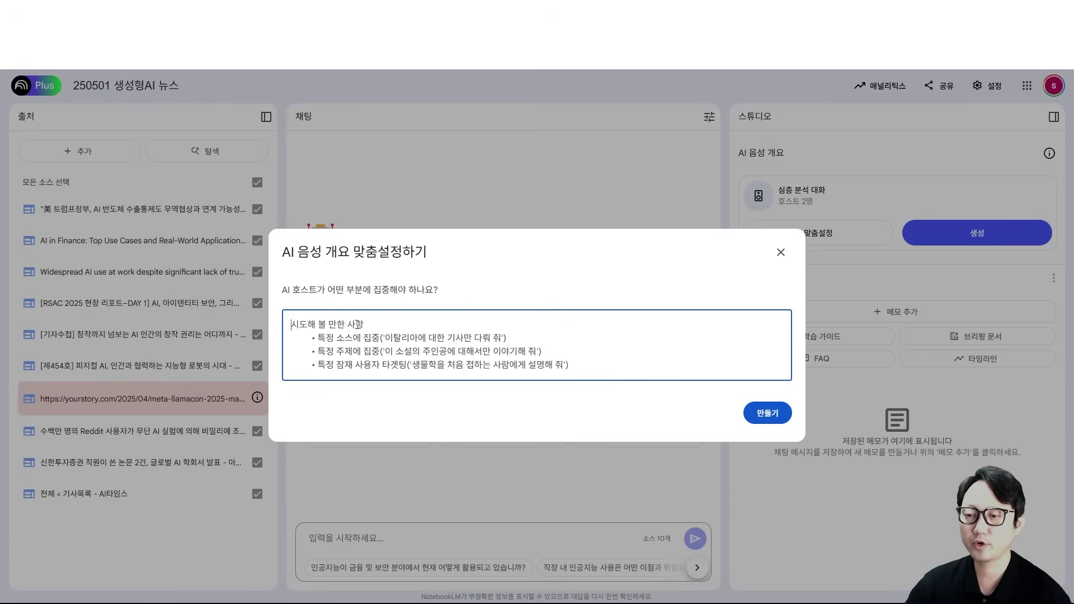
text(직장인을 위한 팟캐스트를 만들어줘. 직장인의 업무 효율화에 포커스를 맞춰서 답변해줘.)
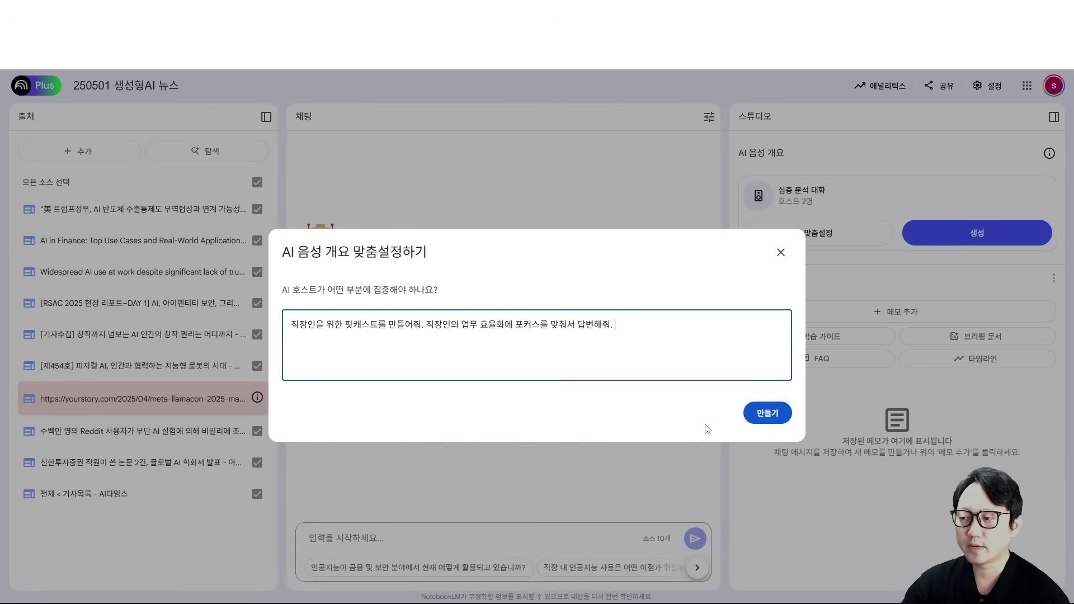
click(766, 414)
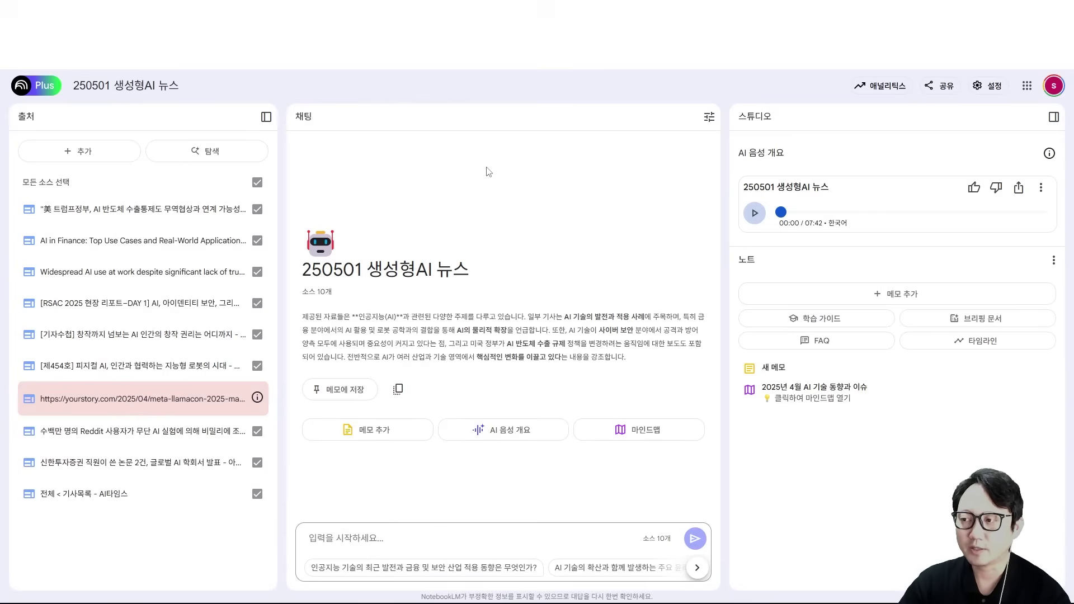
click(753, 215)
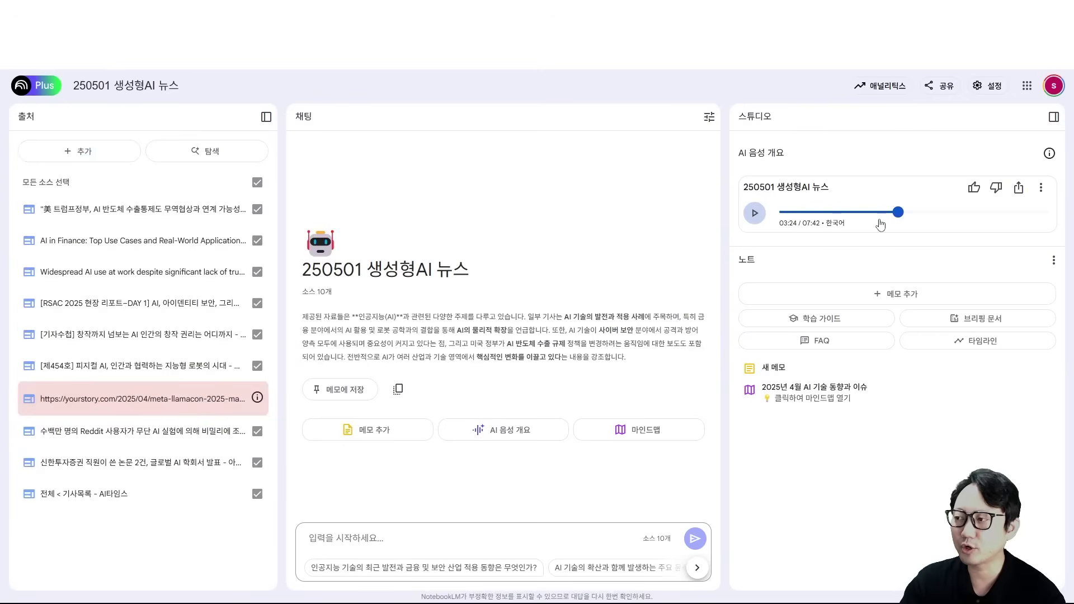
Enable public access to the "250501 생성형AI 뉴스" audio overview and copy its share link
click(1019, 189)
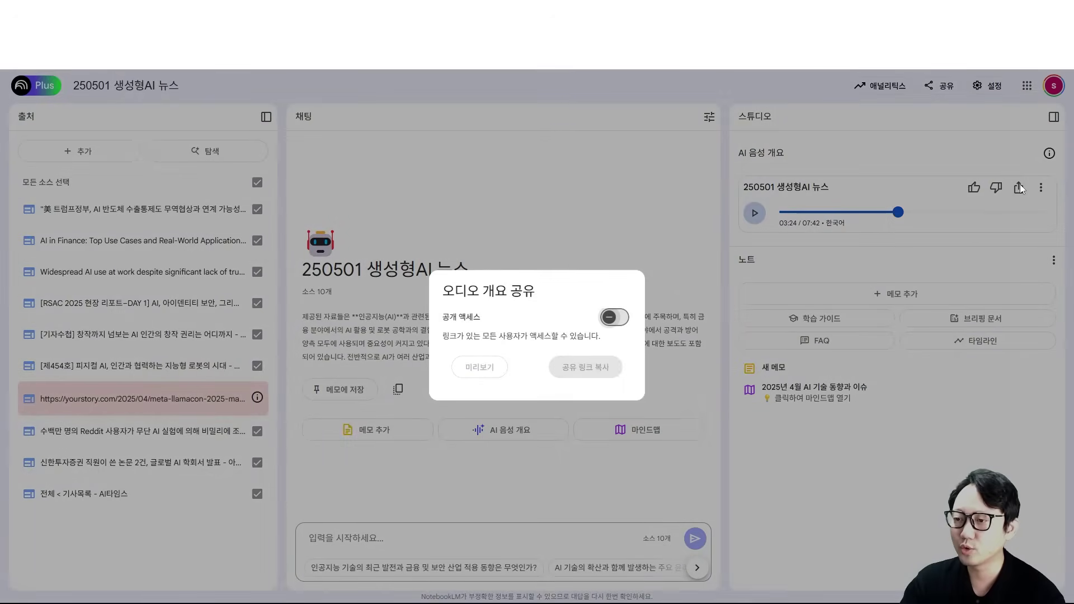
click(617, 318)
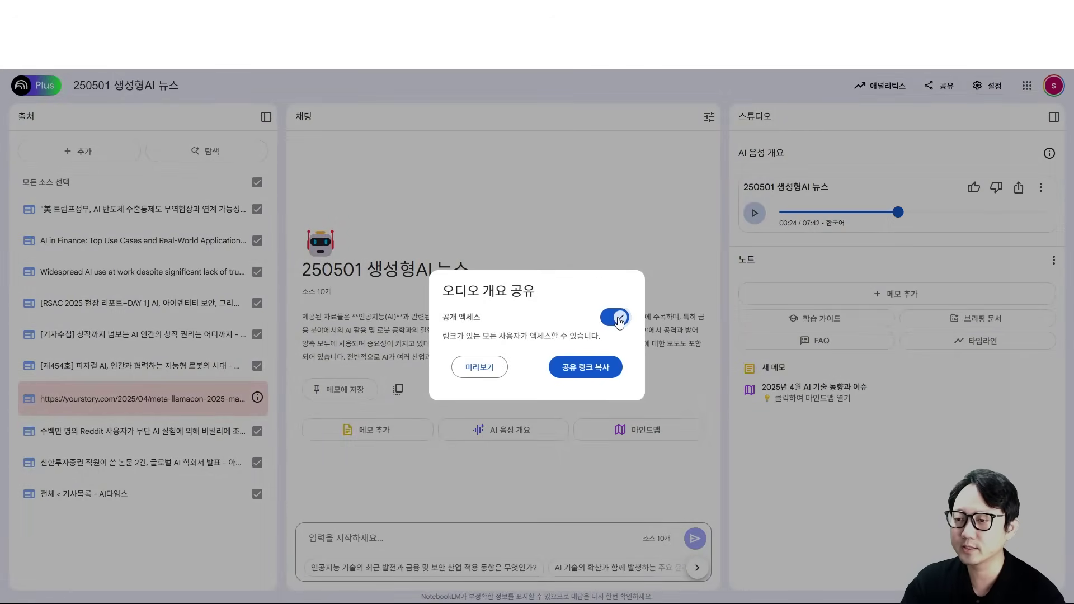
click(554, 373)
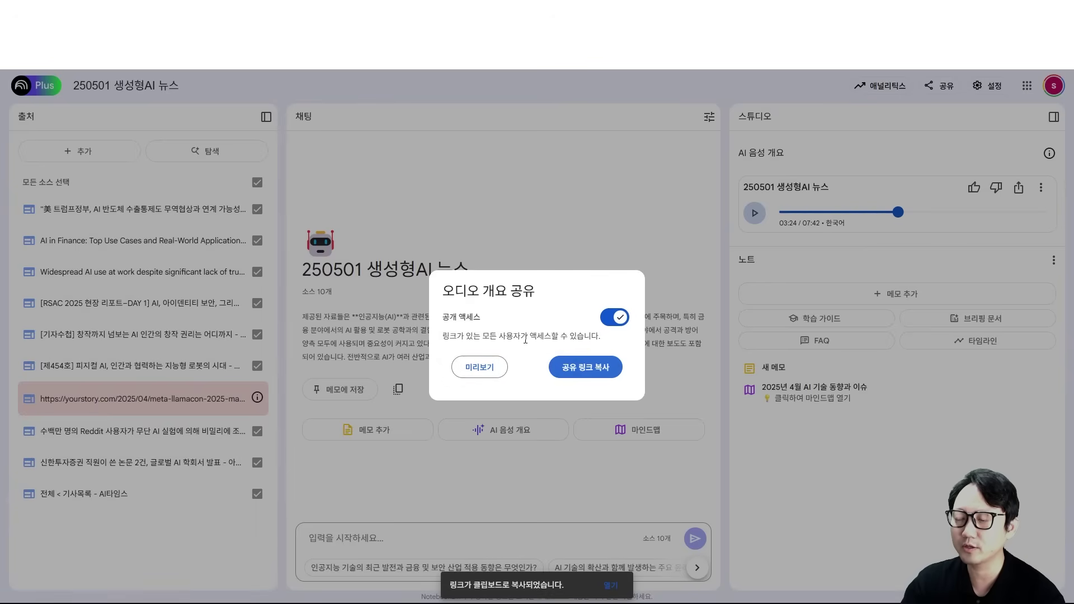
Preview the shared page of the audio overview and examine its playback speed and download options
click(473, 367)
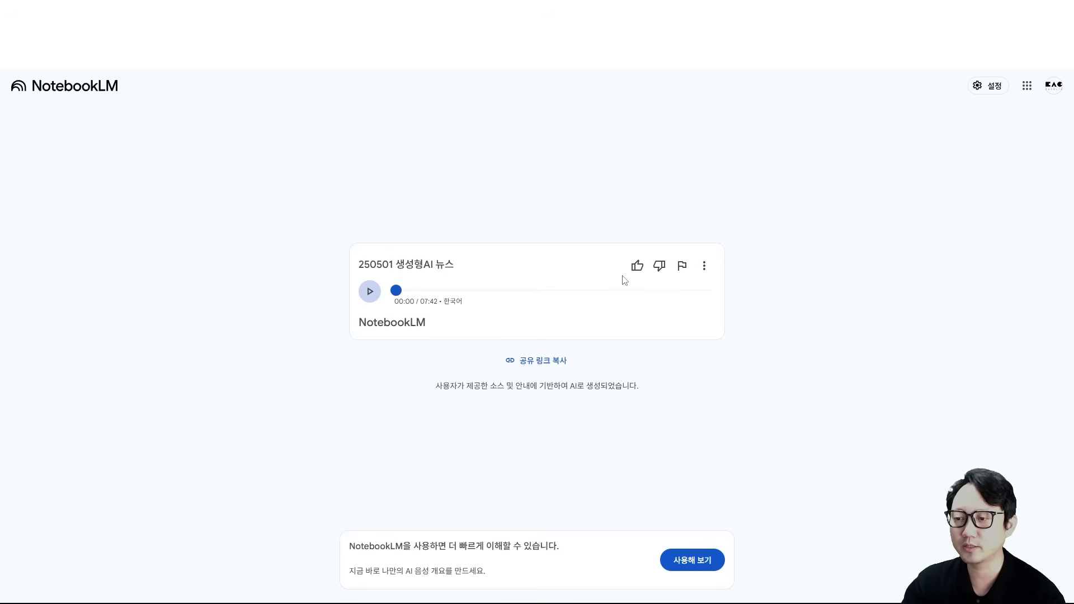
click(704, 267)
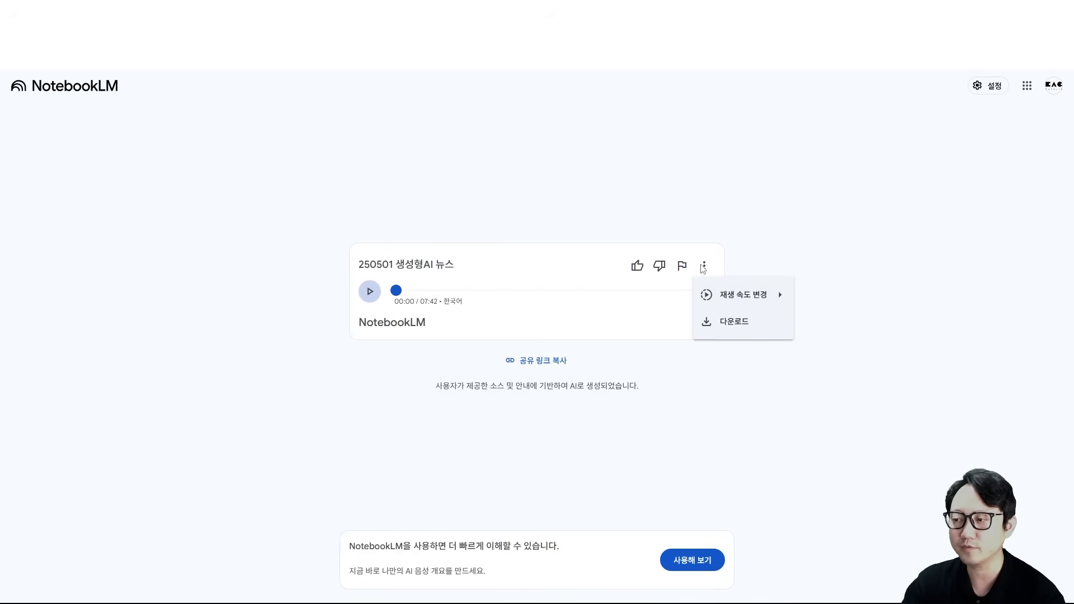
mouse_move(723, 298)
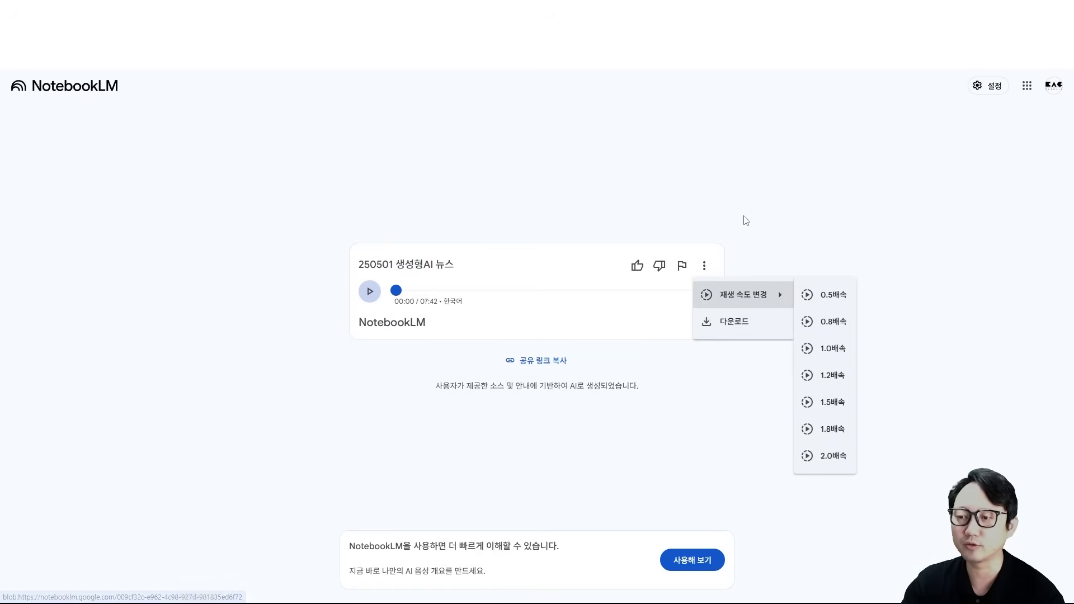
click(294, 459)
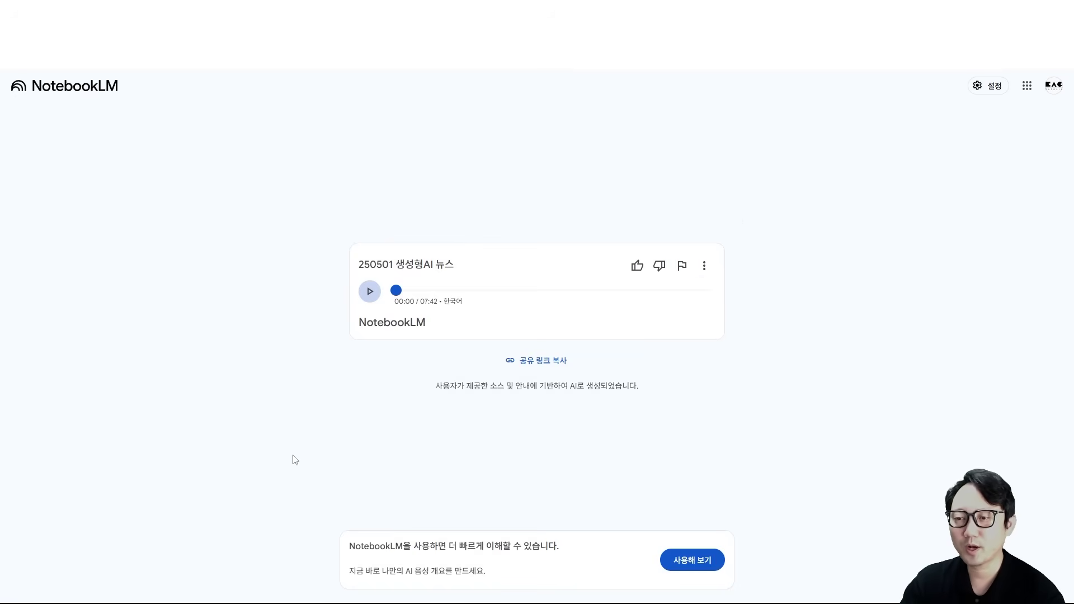